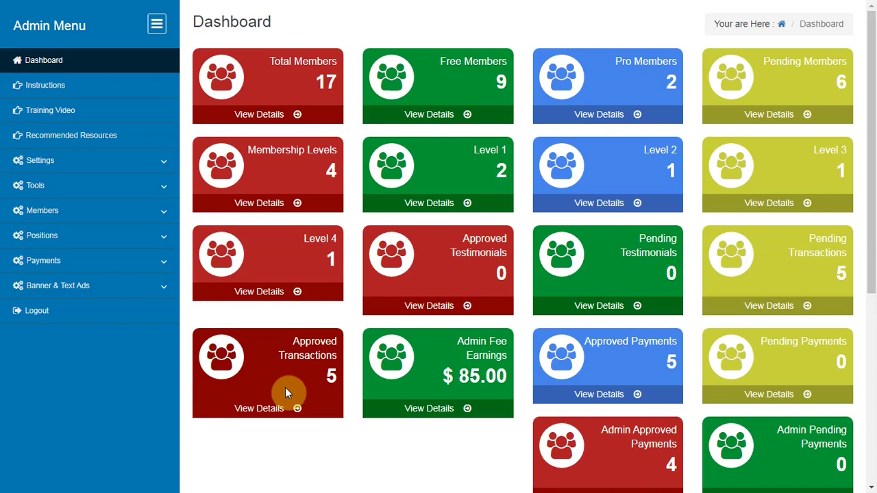
View the Instructions page describing each admin section
{"action": "left_click", "coordinate": [74, 85]}
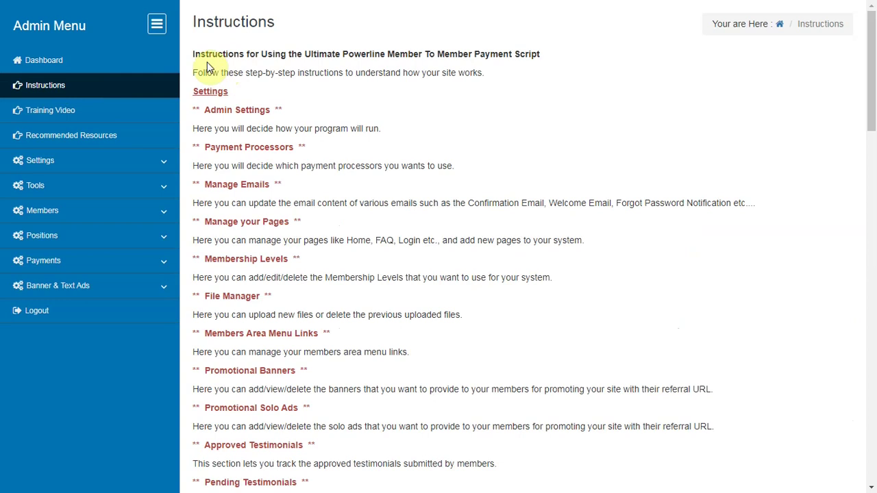
{"action": "left_click", "coordinate": [162, 162]}
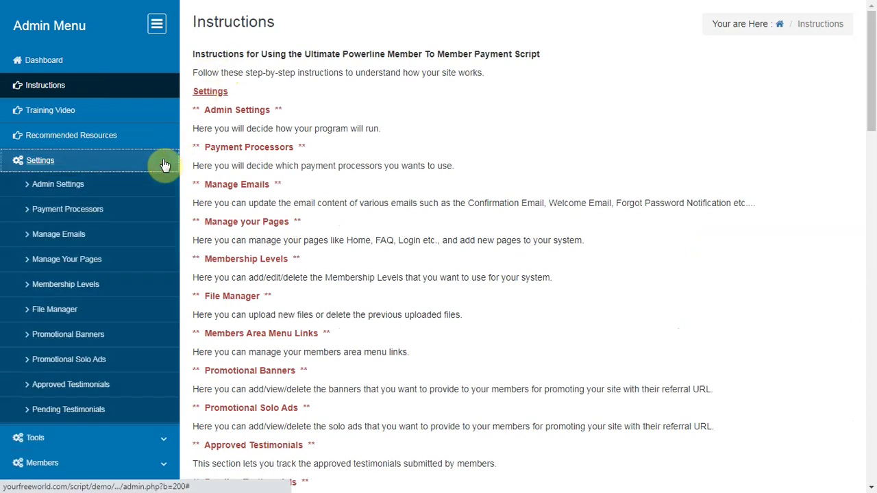
In Admin Settings, keep banner ads activated
{"action": "left_click", "coordinate": [77, 187]}
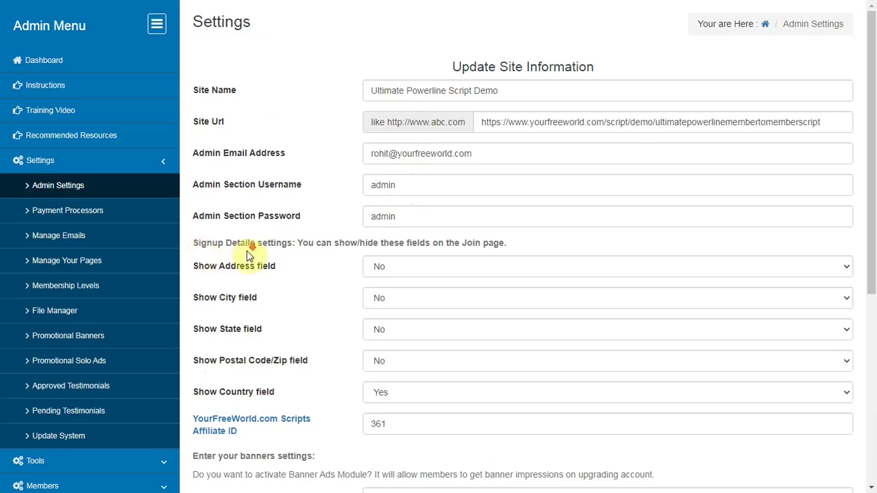
{"action": "scroll", "coordinate": [250, 259], "scroll_direction": "down", "scroll_amount": 3}
{"action": "scroll", "coordinate": [281, 264], "scroll_direction": "down", "scroll_amount": 2}
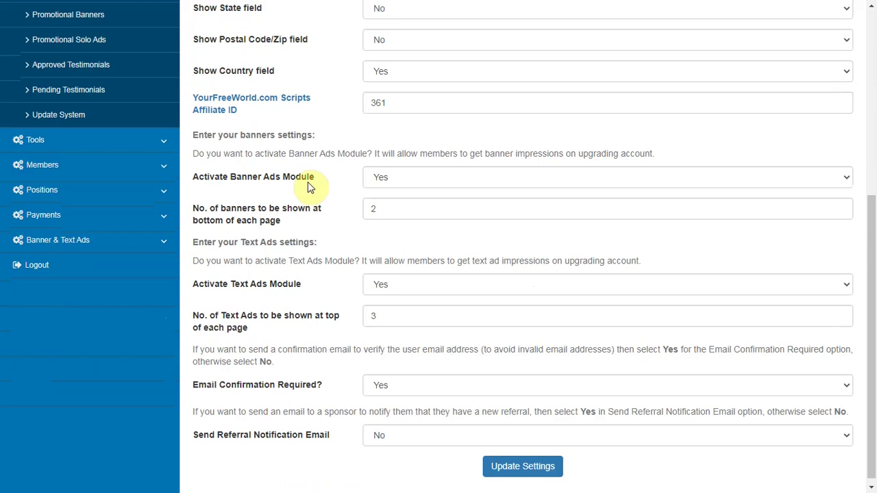
{"action": "left_click", "coordinate": [401, 177]}
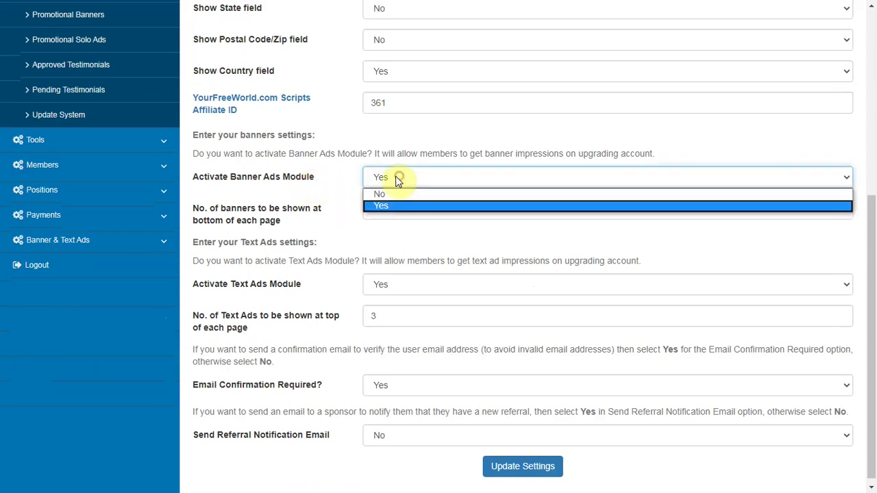
{"action": "left_click", "coordinate": [385, 204]}
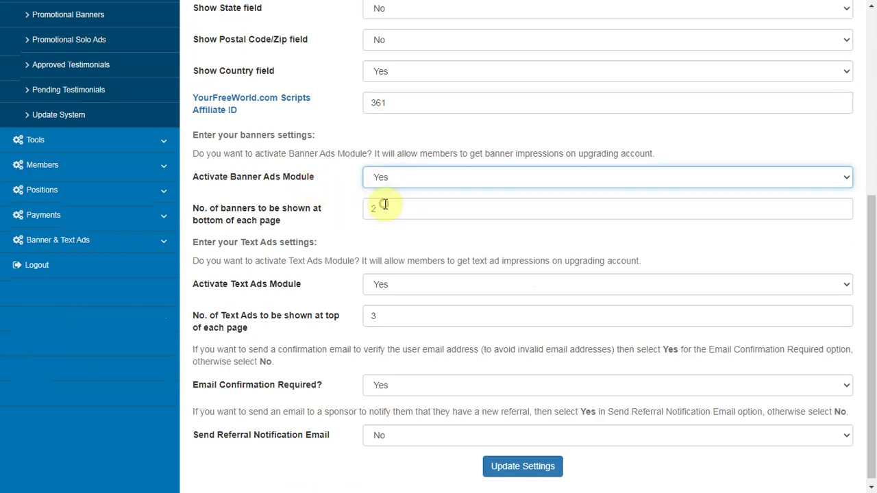
{"action": "left_click", "coordinate": [298, 300]}
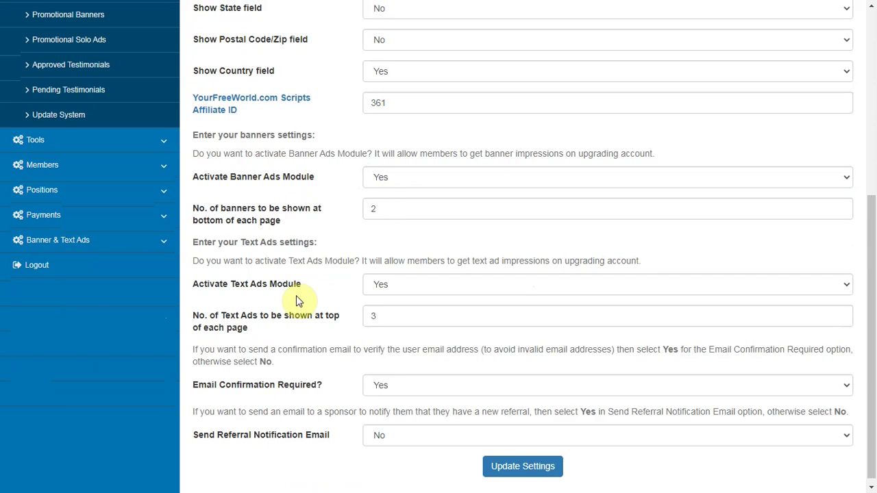
Keep text ads on, email confirmation required, referral notifications off, and save
{"action": "left_click", "coordinate": [377, 284]}
{"action": "left_click", "coordinate": [378, 309]}
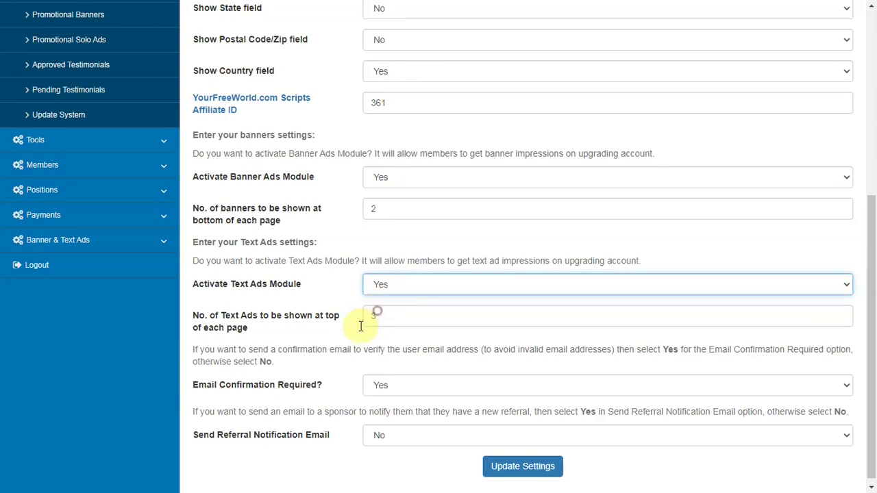
{"action": "left_click", "coordinate": [306, 399]}
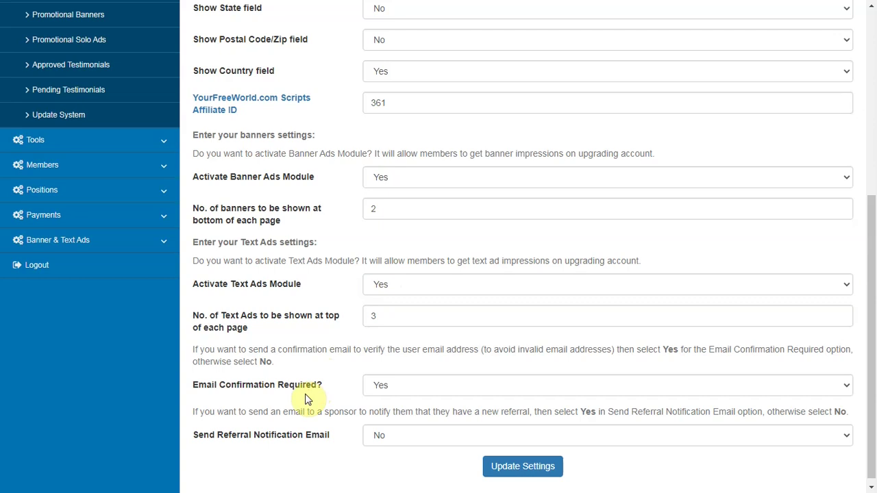
{"action": "left_click", "coordinate": [366, 386]}
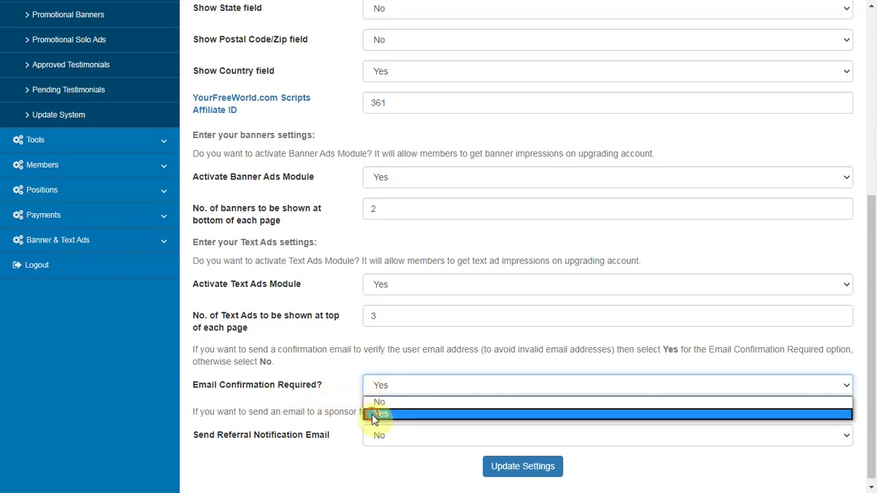
{"action": "left_click", "coordinate": [374, 414]}
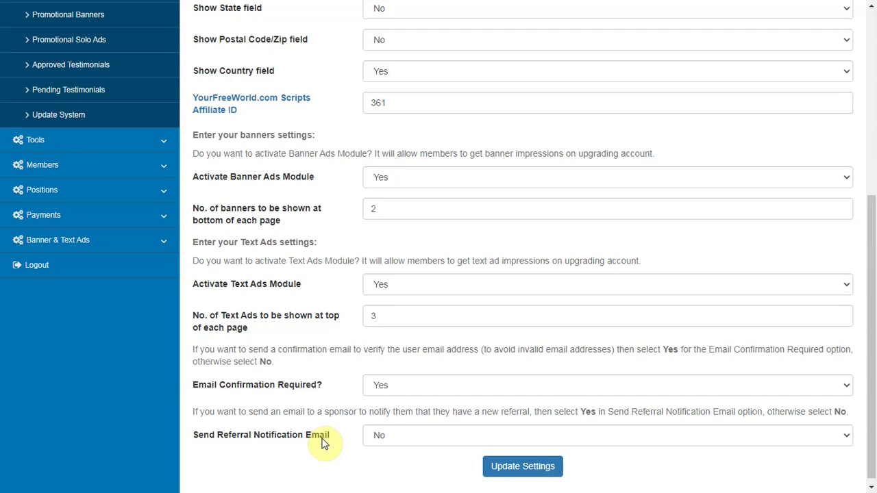
{"action": "left_click", "coordinate": [376, 437]}
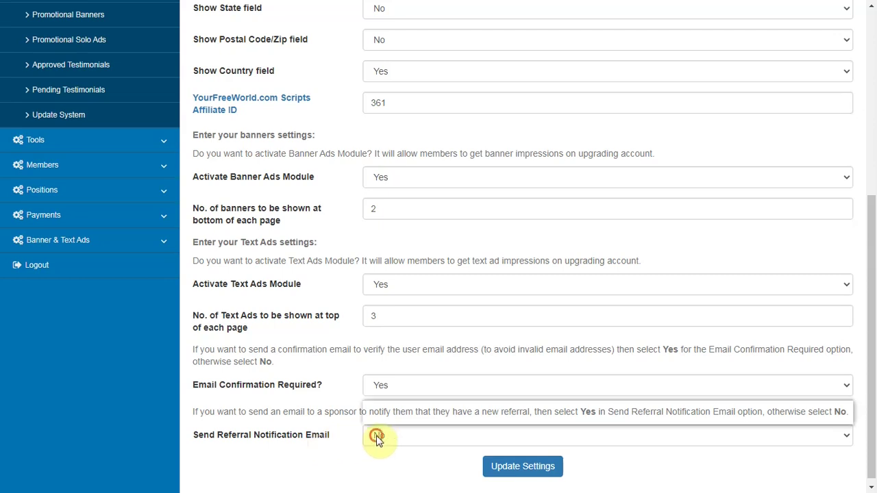
{"action": "left_click", "coordinate": [386, 407]}
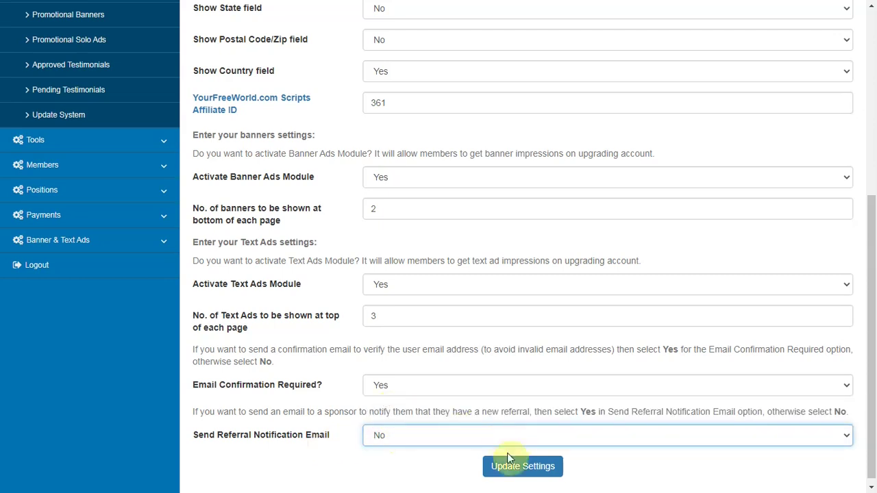
{"action": "left_click", "coordinate": [513, 468]}
{"action": "left_click", "coordinate": [101, 218]}
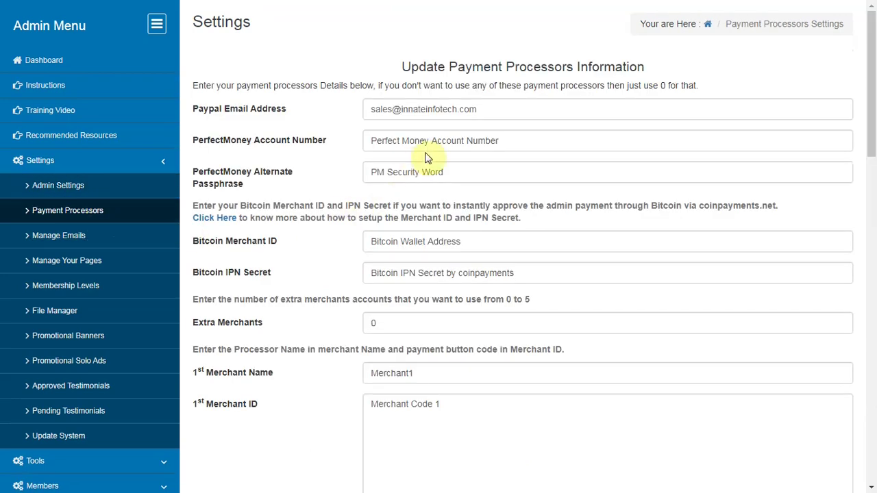
Review the email settings templates down to the bonus page details, then return to the top
{"action": "left_click", "coordinate": [59, 236]}
{"action": "scroll", "coordinate": [346, 276], "scroll_direction": "down", "scroll_amount": 4}
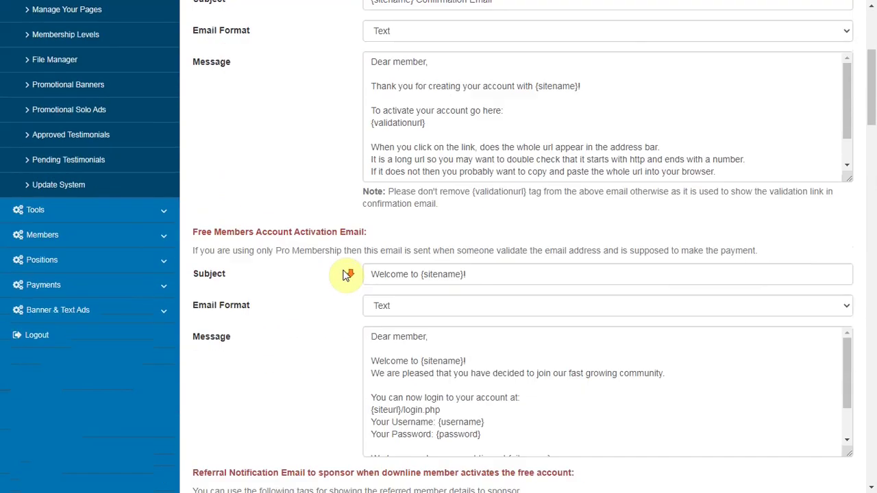
{"action": "scroll", "coordinate": [346, 275], "scroll_direction": "down", "scroll_amount": 4}
{"action": "scroll", "coordinate": [347, 275], "scroll_direction": "down", "scroll_amount": 1}
{"action": "scroll", "coordinate": [346, 275], "scroll_direction": "down", "scroll_amount": 1}
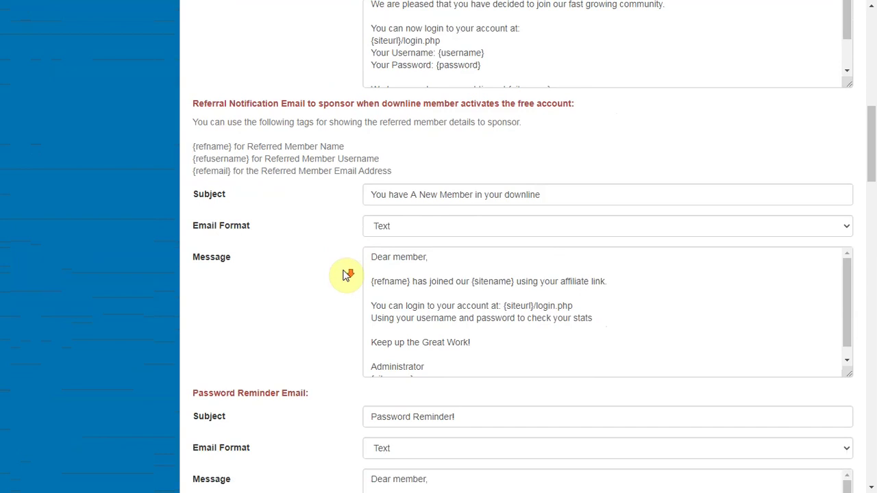
{"action": "scroll", "coordinate": [347, 275], "scroll_direction": "down", "scroll_amount": 3}
{"action": "scroll", "coordinate": [346, 276], "scroll_direction": "down", "scroll_amount": 4}
{"action": "scroll", "coordinate": [346, 275], "scroll_direction": "down", "scroll_amount": 1}
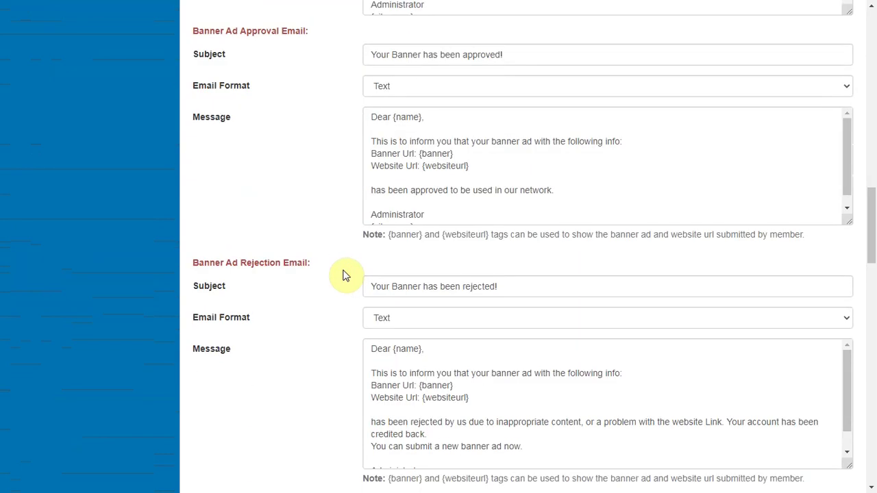
{"action": "scroll", "coordinate": [346, 275], "scroll_direction": "down", "scroll_amount": 4}
{"action": "scroll", "coordinate": [346, 276], "scroll_direction": "down", "scroll_amount": 2}
{"action": "scroll", "coordinate": [346, 275], "scroll_direction": "down", "scroll_amount": 1}
{"action": "scroll", "coordinate": [346, 276], "scroll_direction": "down", "scroll_amount": 4}
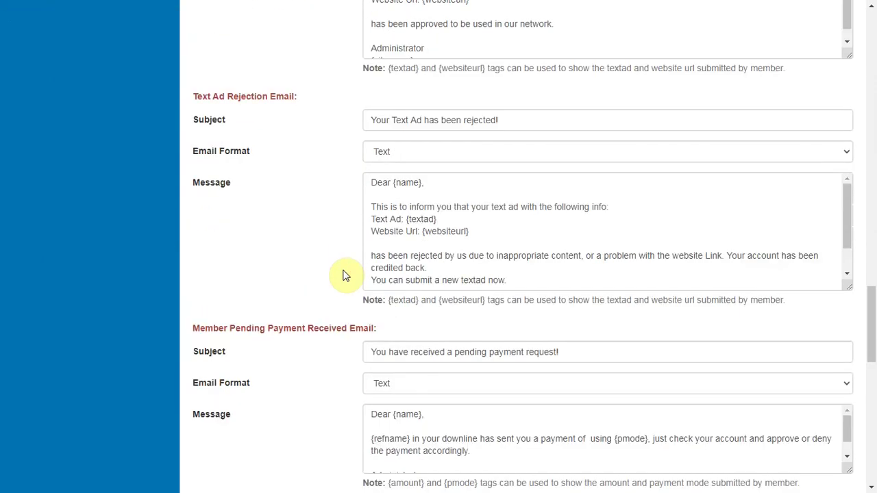
{"action": "scroll", "coordinate": [346, 276], "scroll_direction": "down", "scroll_amount": 5}
{"action": "scroll", "coordinate": [346, 275], "scroll_direction": "down", "scroll_amount": 4}
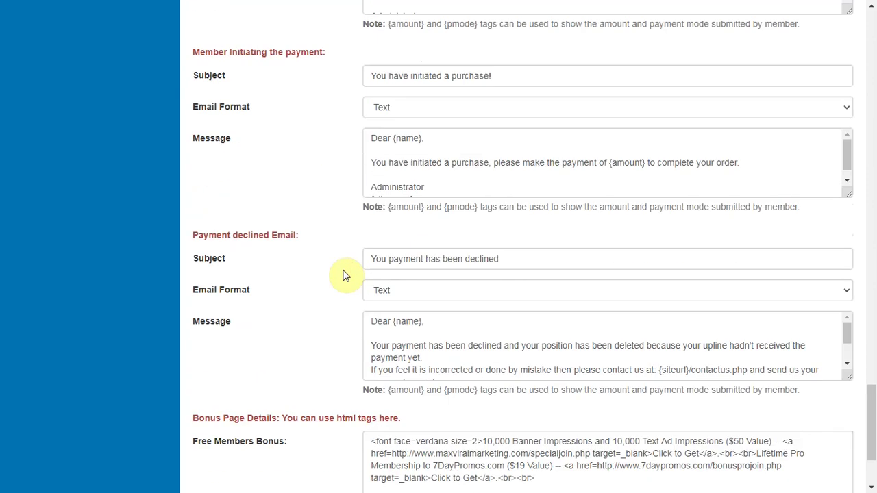
{"action": "scroll", "coordinate": [346, 275], "scroll_direction": "down", "scroll_amount": 1}
{"action": "scroll", "coordinate": [346, 276], "scroll_direction": "down", "scroll_amount": 1}
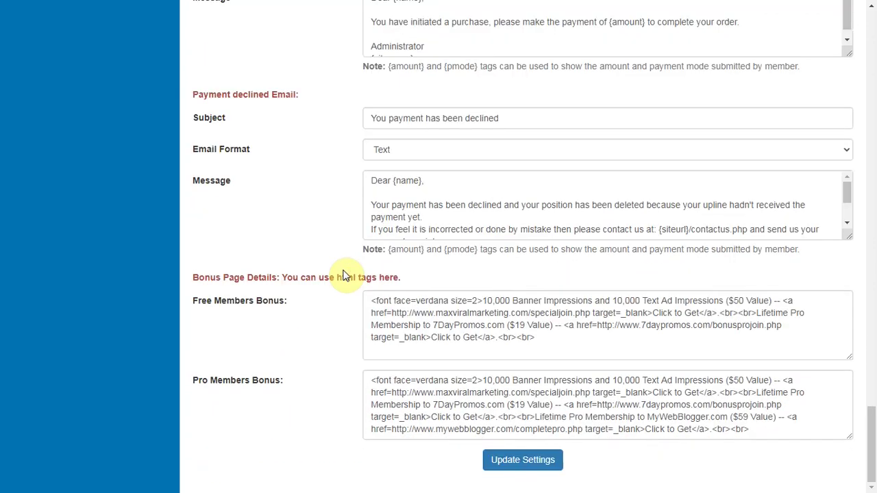
{"action": "key", "text": "Home"}
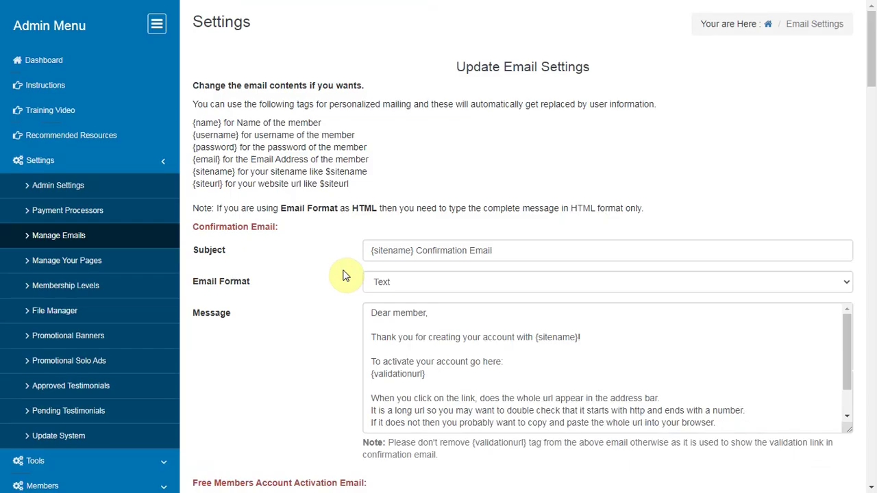
Add a new page named 'How it works' with filename howitworks.php
{"action": "left_click", "coordinate": [81, 264]}
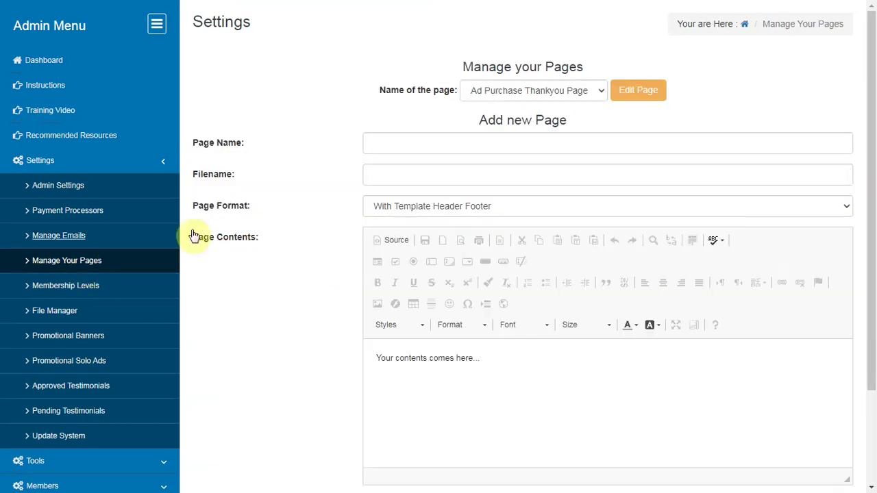
{"action": "left_click", "coordinate": [602, 92]}
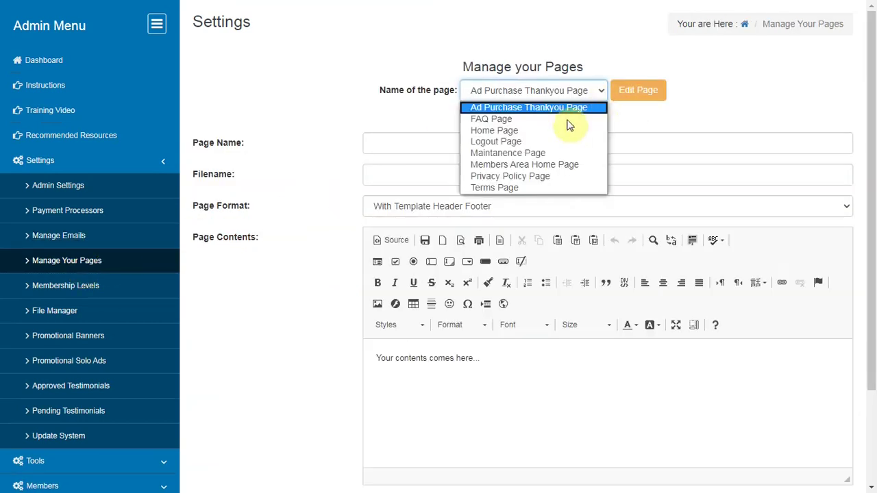
{"action": "left_click", "coordinate": [529, 129]}
{"action": "left_click", "coordinate": [501, 145]}
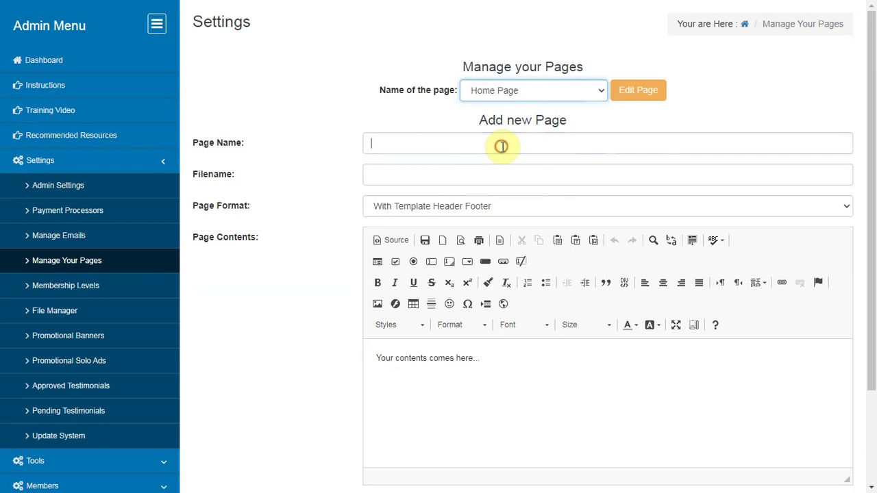
{"action": "type", "text": "H"}
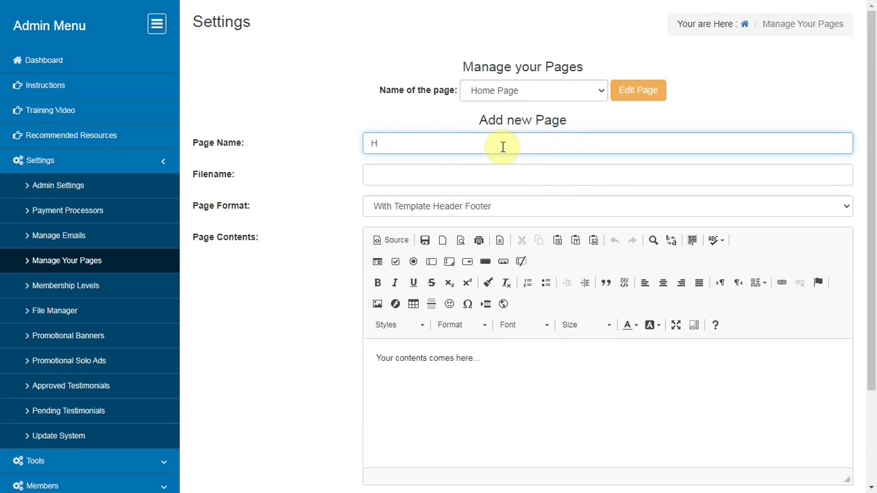
{"action": "type", "text": "ow it works"}
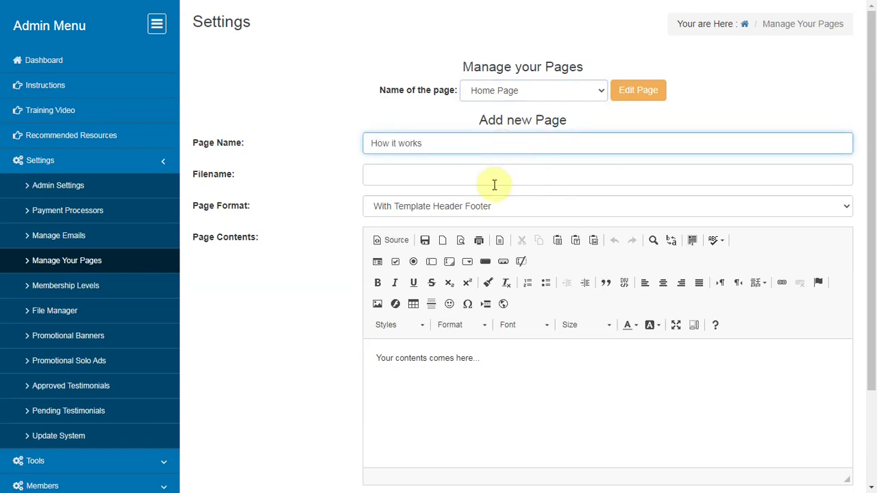
{"action": "left_click", "coordinate": [494, 181]}
{"action": "type", "text": "h"}
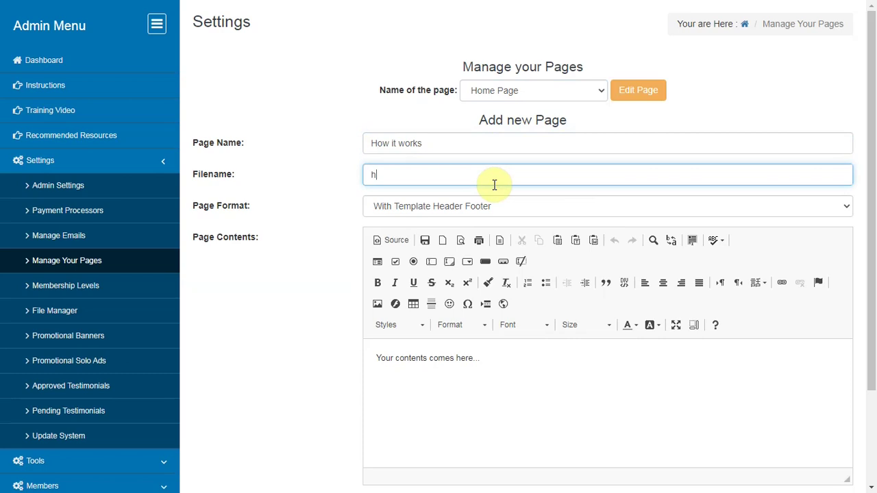
{"action": "type", "text": "owitworks.php"}
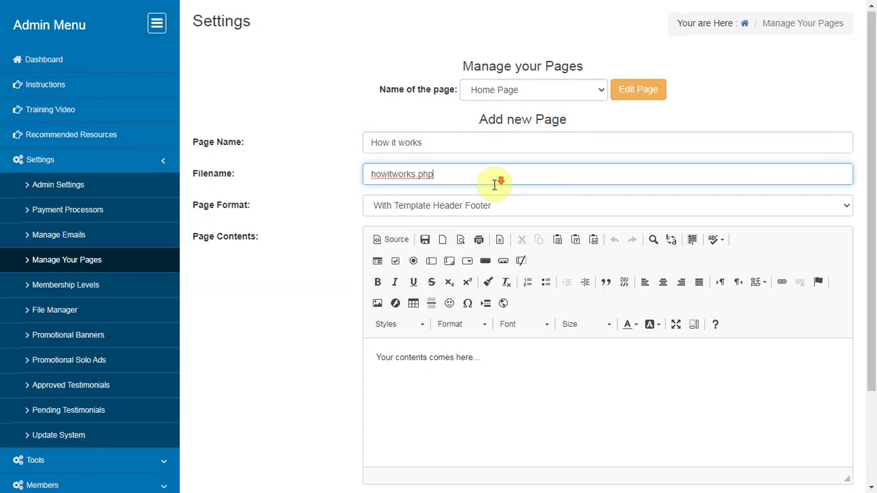
{"action": "scroll", "coordinate": [495, 183], "scroll_direction": "down", "scroll_amount": 3}
{"action": "left_click", "coordinate": [523, 387]}
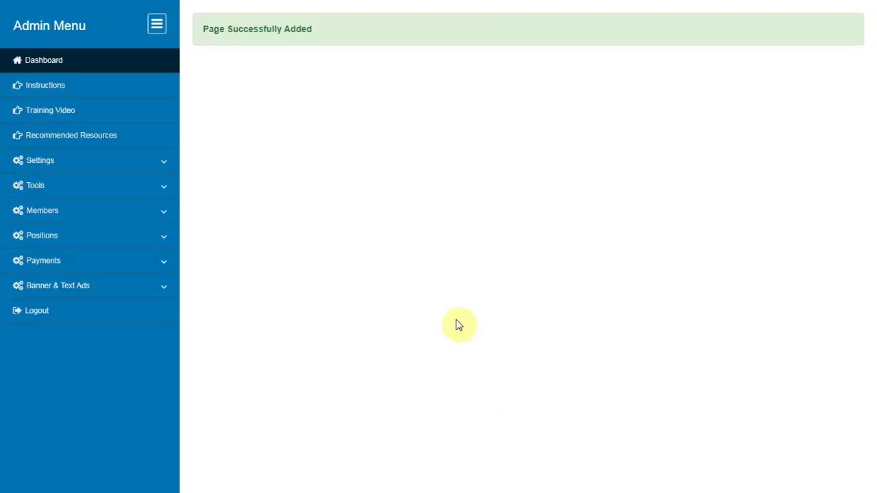
Start a new membership level named 'Level 5' with admin fee 100
{"action": "left_click", "coordinate": [169, 166]}
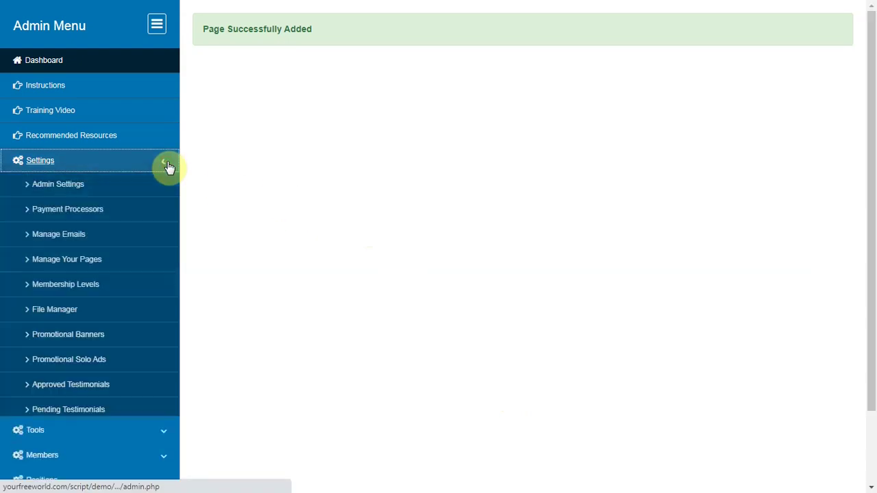
{"action": "left_click", "coordinate": [86, 285]}
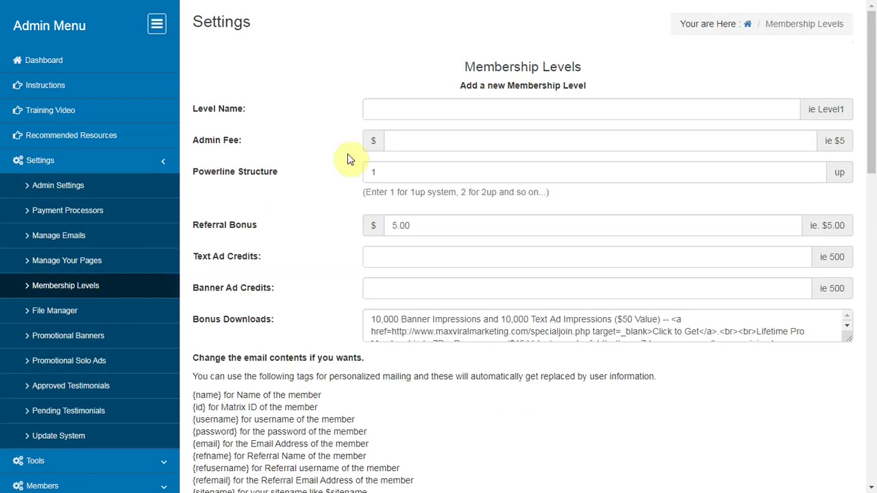
{"action": "left_click", "coordinate": [377, 109]}
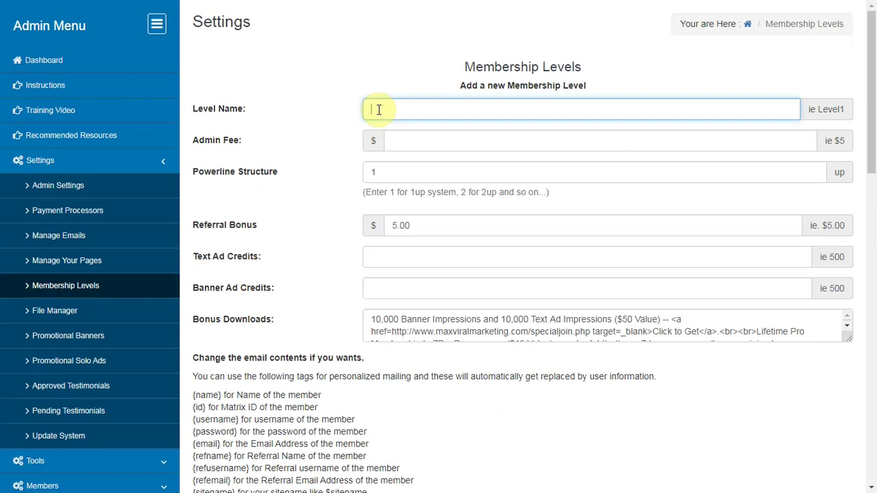
{"action": "type", "text": "Level 5"}
{"action": "left_click", "coordinate": [394, 144]}
{"action": "key", "text": "Delete"}
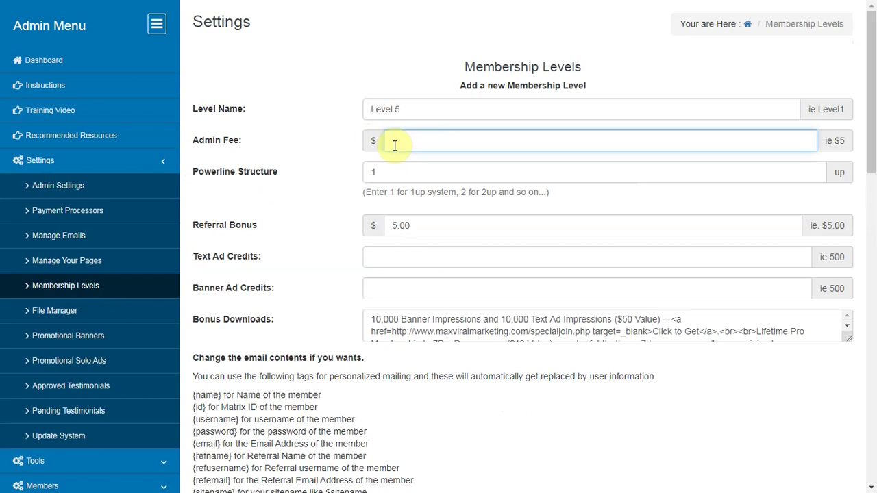
{"action": "type", "text": "100"}
Give Level 5 powerline structure 2, referral bonus 500 and 10000 text ad credits
{"action": "left_click", "coordinate": [388, 173]}
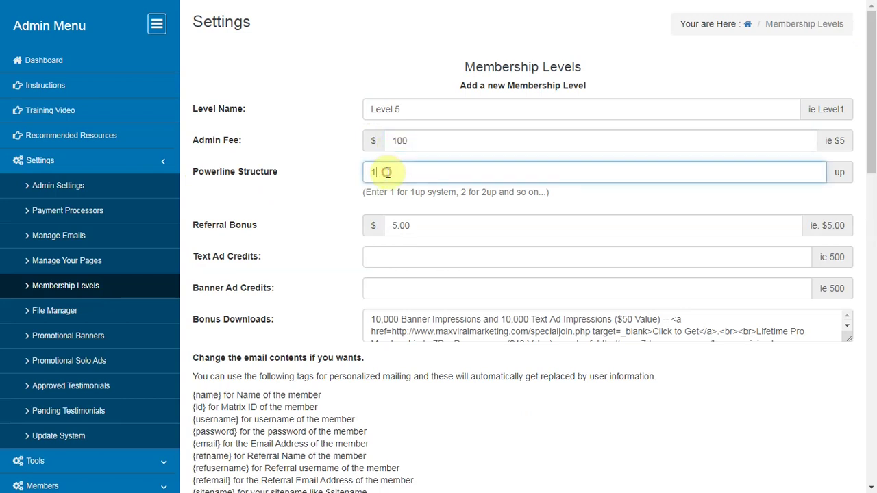
{"action": "key", "text": "BackSpace"}
{"action": "type", "text": "2"}
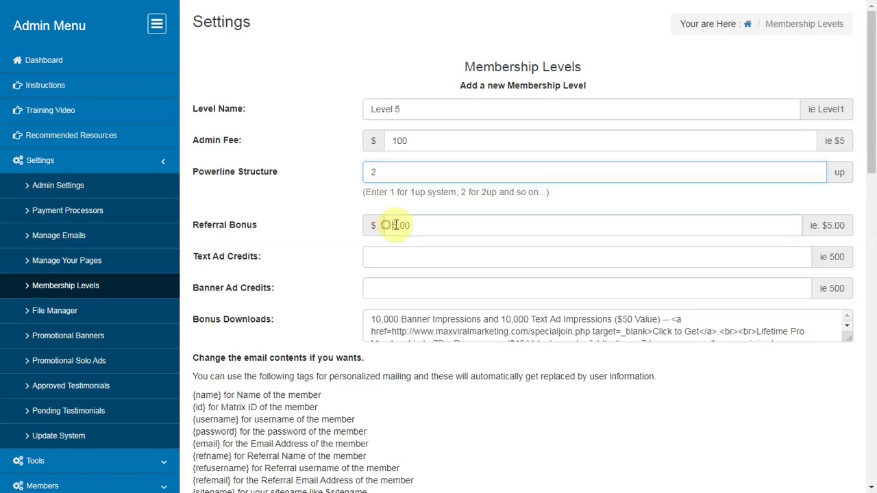
{"action": "left_click_drag", "start_coordinate": [391, 226], "coordinate": [419, 223]}
{"action": "type", "text": "500"}
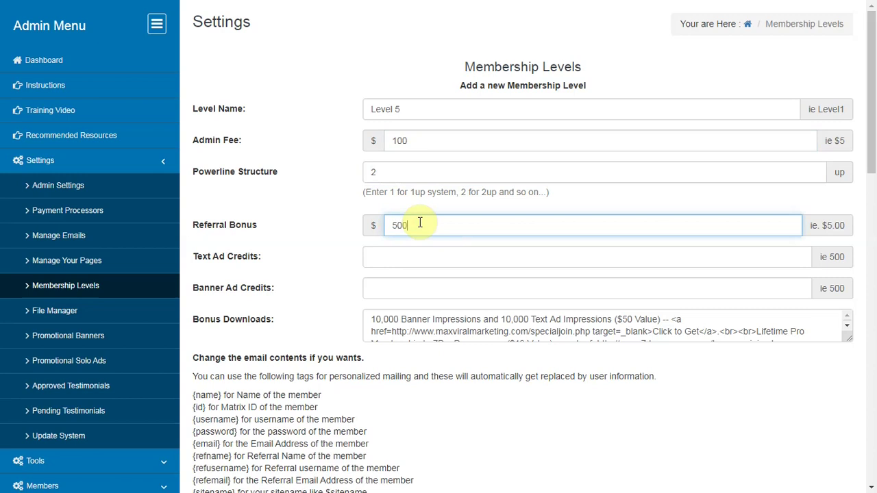
{"action": "left_click", "coordinate": [404, 254]}
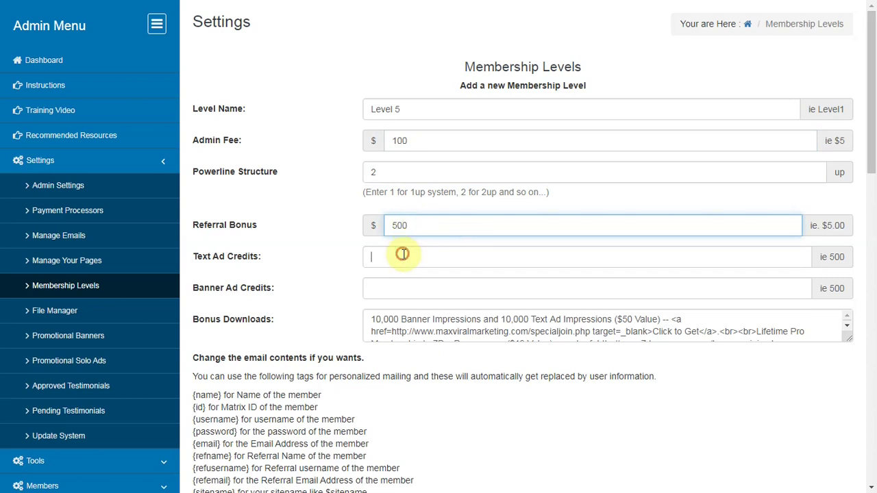
{"action": "type", "text": "100"}
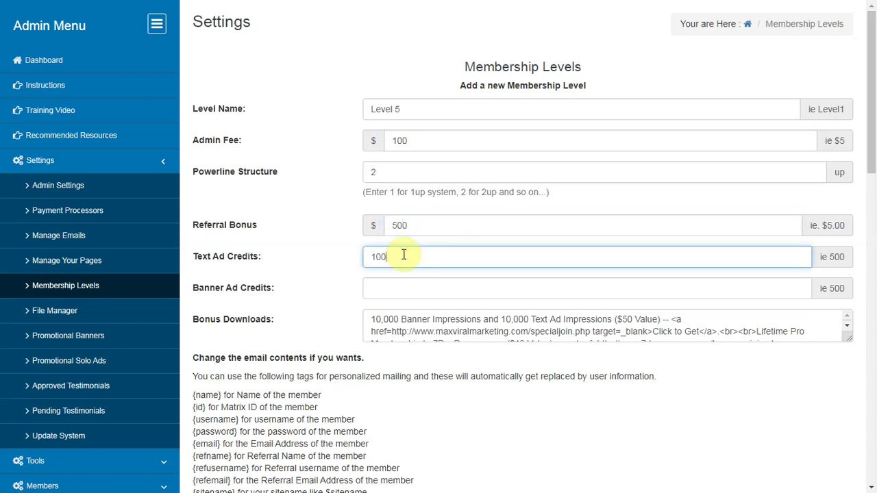
{"action": "type", "text": "00"}
Set 10000 banner ad credits and submit the Level 5 membership level
{"action": "left_click", "coordinate": [392, 289]}
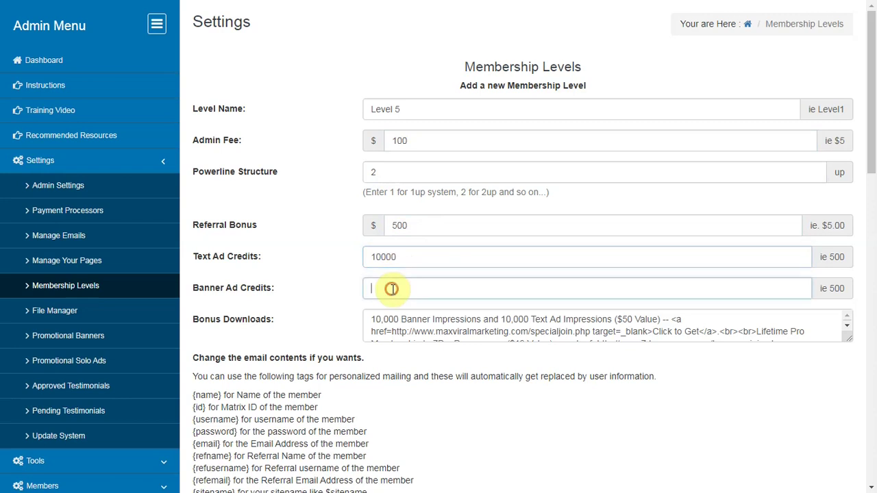
{"action": "type", "text": "1000"}
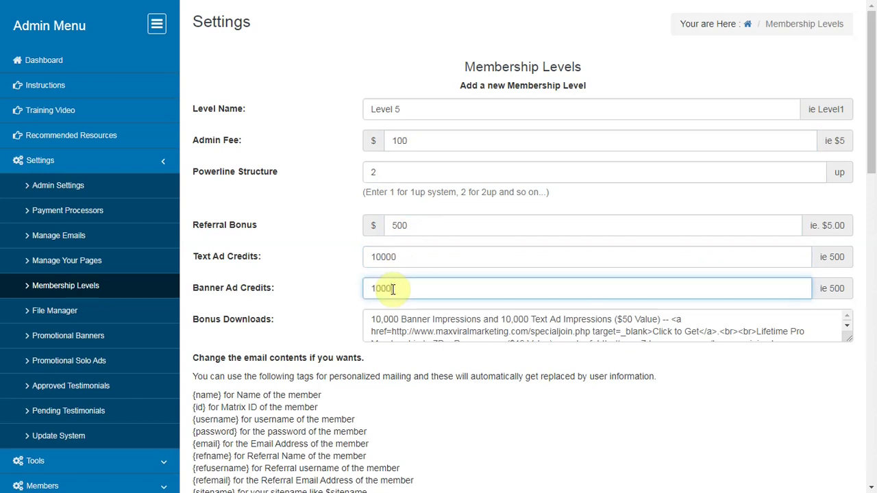
{"action": "type", "text": "0"}
{"action": "scroll", "coordinate": [392, 288], "scroll_direction": "down", "scroll_amount": 2}
{"action": "scroll", "coordinate": [393, 289], "scroll_direction": "down", "scroll_amount": 2}
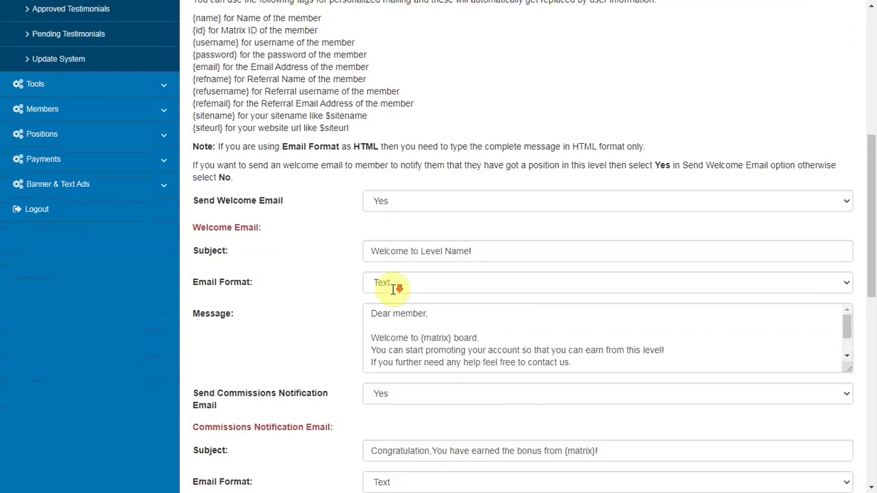
{"action": "scroll", "coordinate": [393, 288], "scroll_direction": "down", "scroll_amount": 5}
{"action": "scroll", "coordinate": [392, 288], "scroll_direction": "down", "scroll_amount": 1}
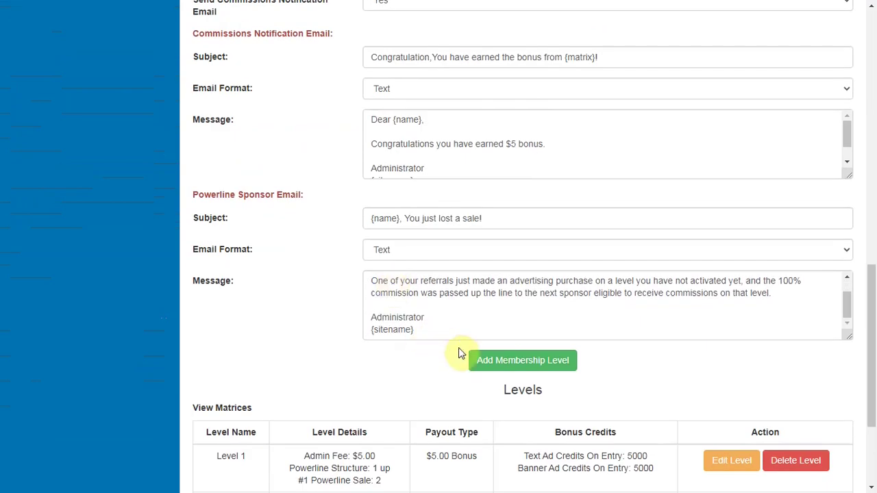
{"action": "left_click", "coordinate": [483, 364]}
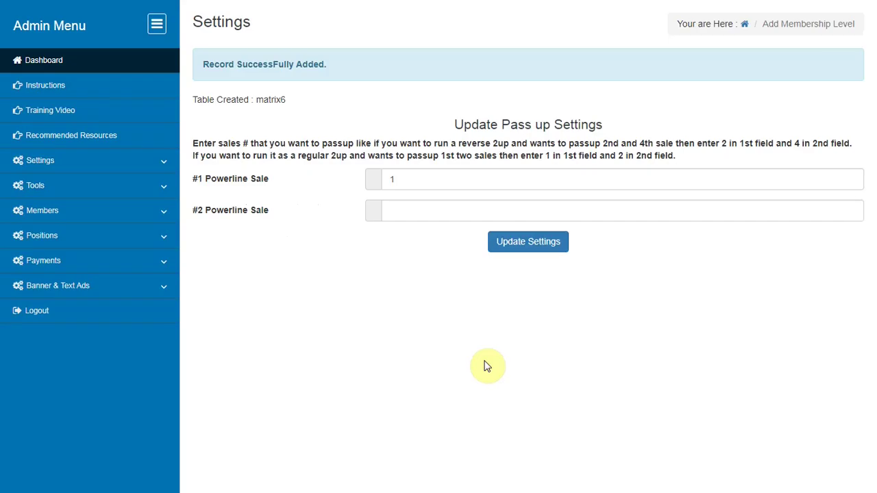
Set Level 5 pass-up sales to 2 and 4 and save
{"action": "left_click", "coordinate": [406, 184]}
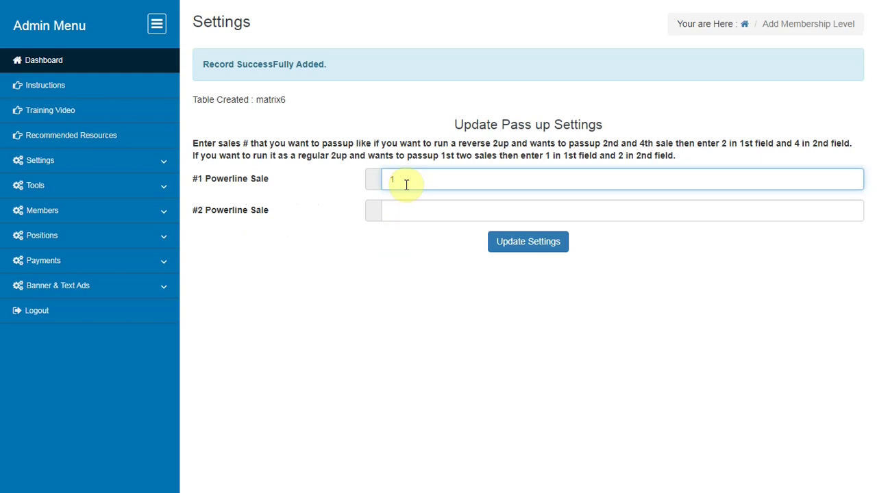
{"action": "type", "text": "2"}
{"action": "left_click", "coordinate": [403, 211]}
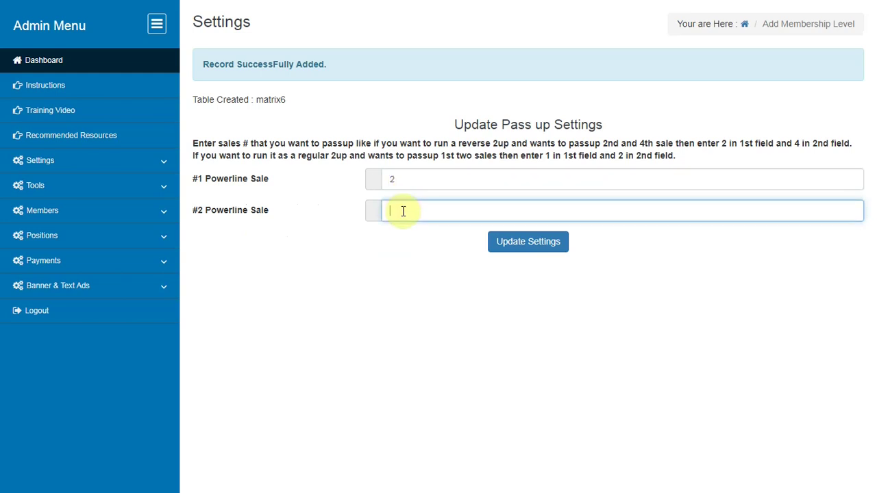
{"action": "type", "text": "4"}
{"action": "left_click", "coordinate": [512, 242]}
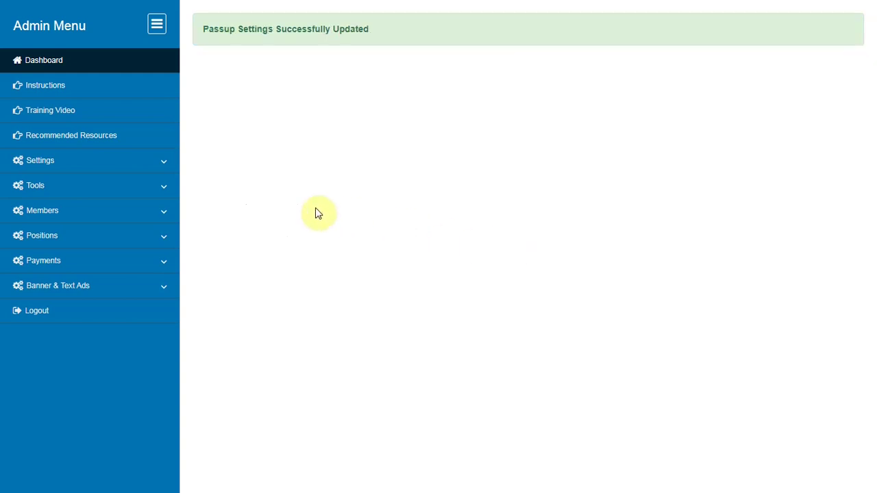
Check the Levels table on the Membership Levels page
{"action": "left_click", "coordinate": [176, 167]}
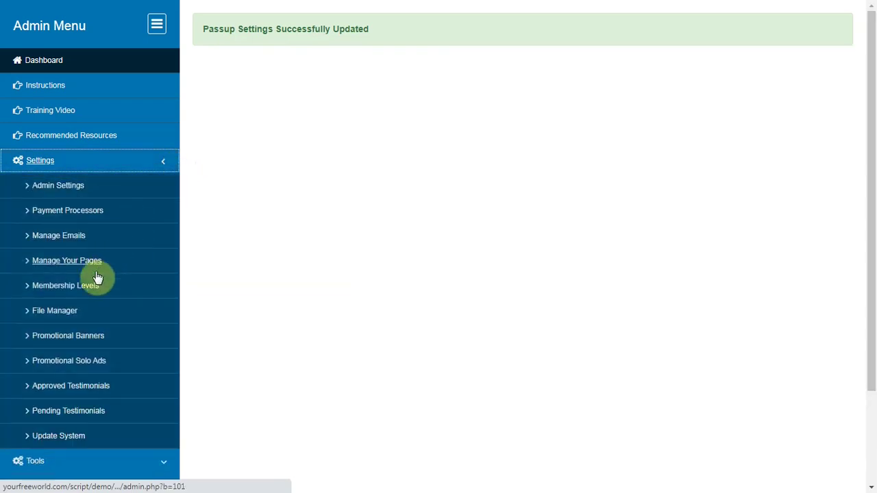
{"action": "left_click", "coordinate": [90, 288]}
{"action": "scroll", "coordinate": [398, 268], "scroll_direction": "down", "scroll_amount": 2}
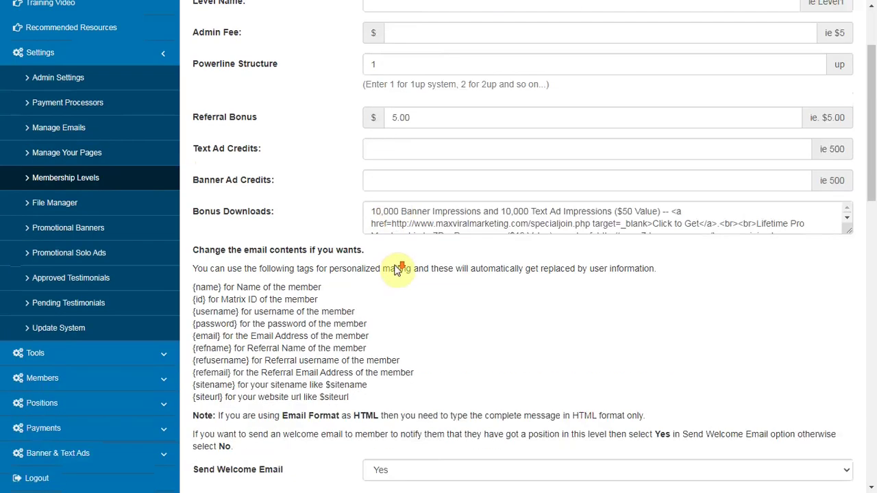
{"action": "scroll", "coordinate": [397, 268], "scroll_direction": "down", "scroll_amount": 10}
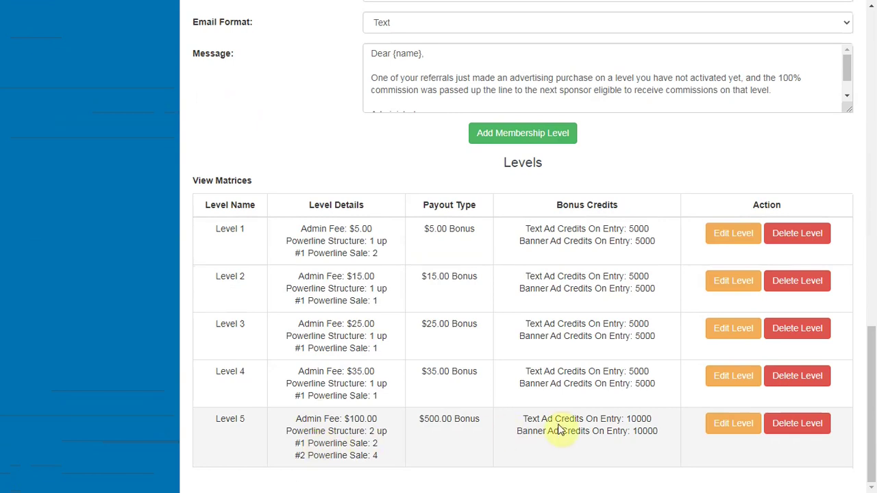
{"action": "scroll", "coordinate": [558, 430], "scroll_direction": "up", "scroll_amount": 15}
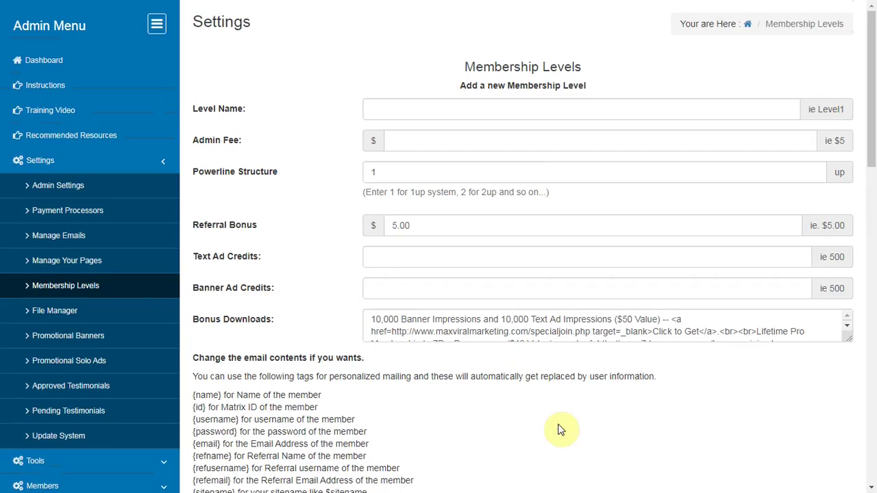
Tour File Manager, Promotional Banners, Solo Ads, both Testimonials pages and Update System
{"action": "left_click", "coordinate": [63, 312]}
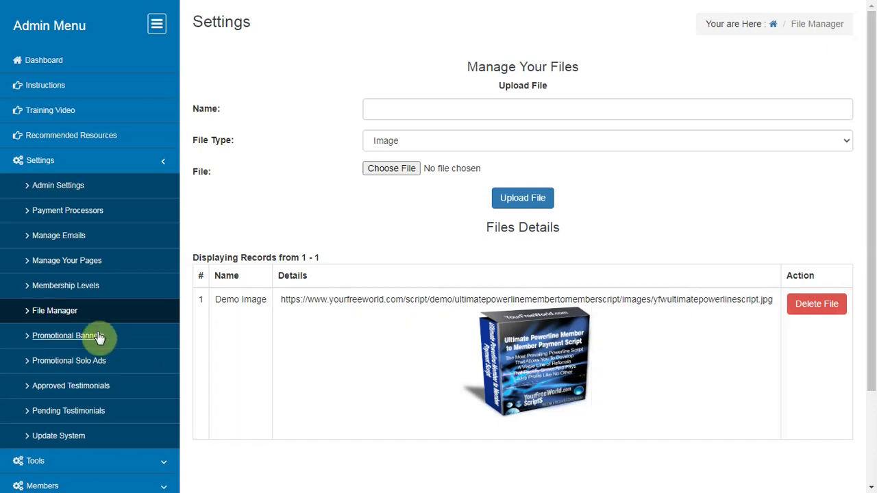
{"action": "left_click", "coordinate": [101, 337]}
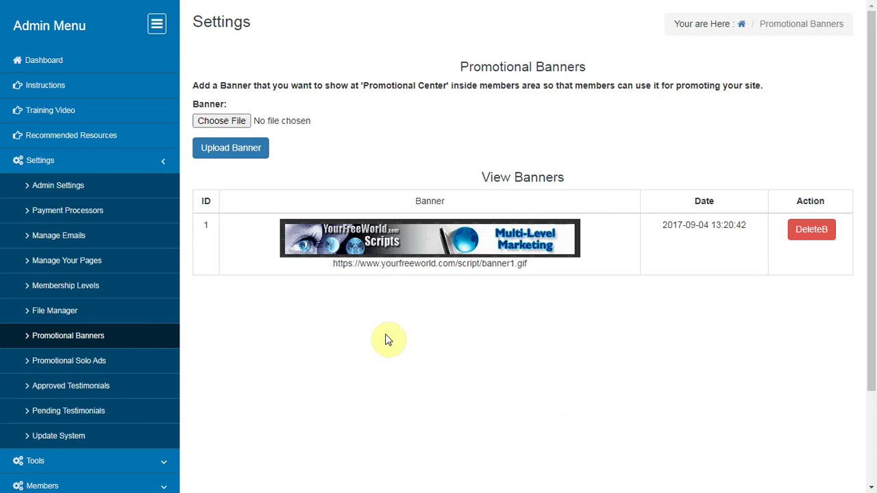
{"action": "left_click", "coordinate": [51, 366]}
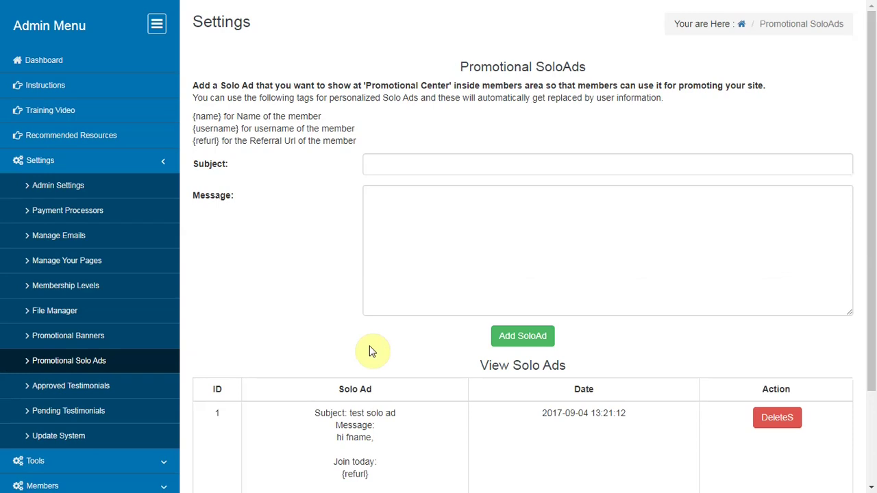
{"action": "left_click", "coordinate": [94, 386]}
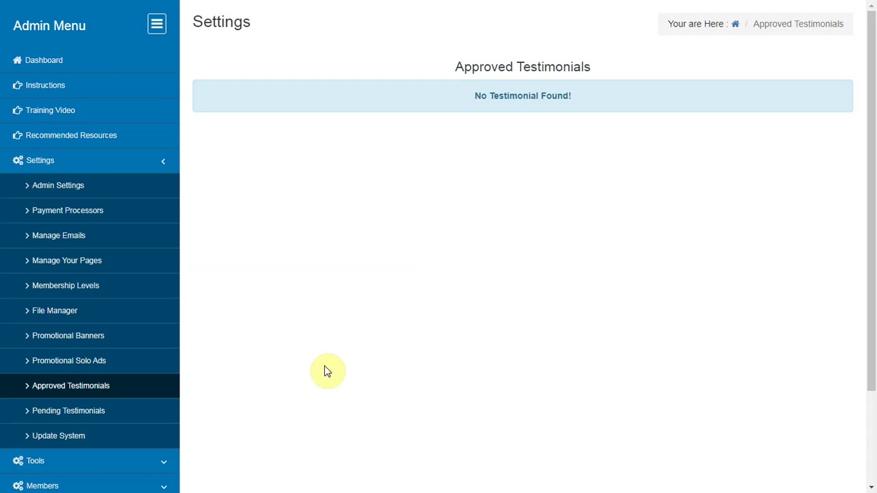
{"action": "left_click", "coordinate": [90, 413]}
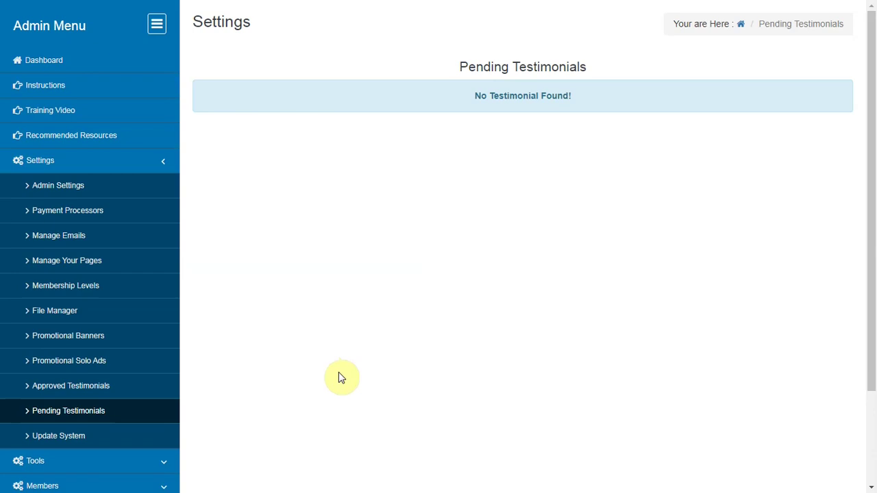
{"action": "left_click", "coordinate": [78, 445]}
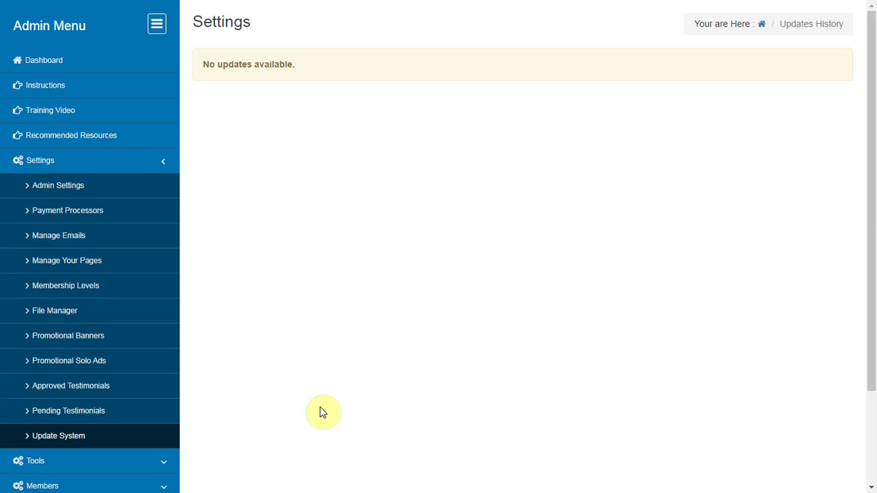
Tour Email Validation, Push Notifications, Feedback & Exit Surveys, List Management and Mobile App tools
{"action": "left_click", "coordinate": [171, 465]}
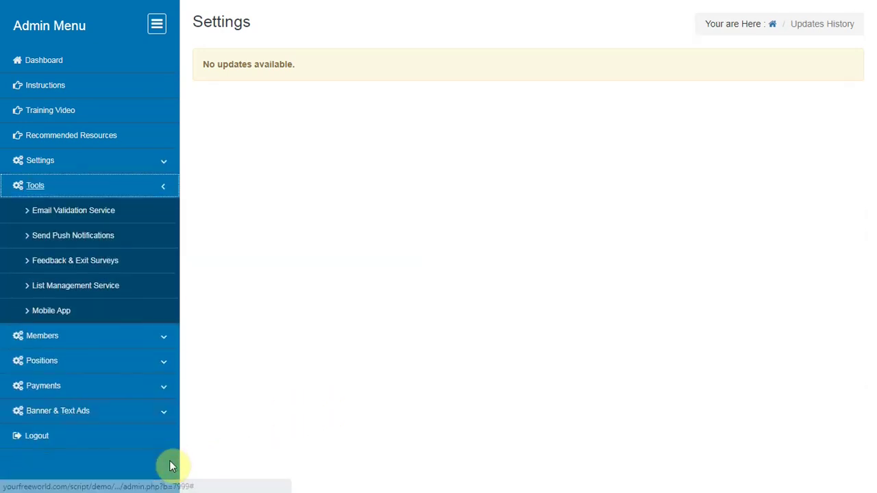
{"action": "left_click", "coordinate": [97, 210]}
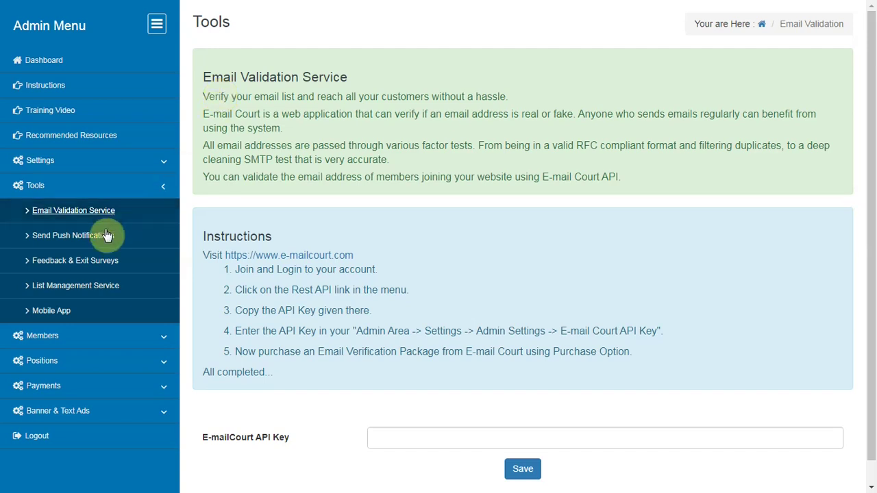
{"action": "left_click", "coordinate": [59, 235]}
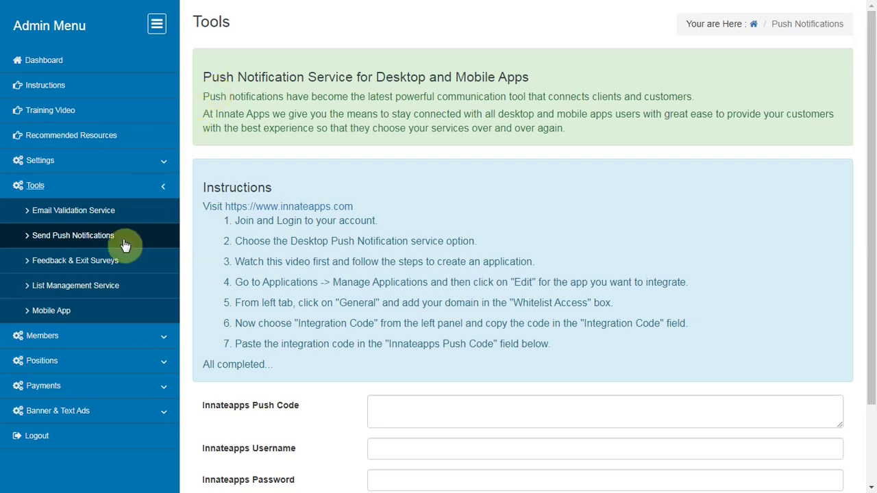
{"action": "left_click", "coordinate": [112, 264]}
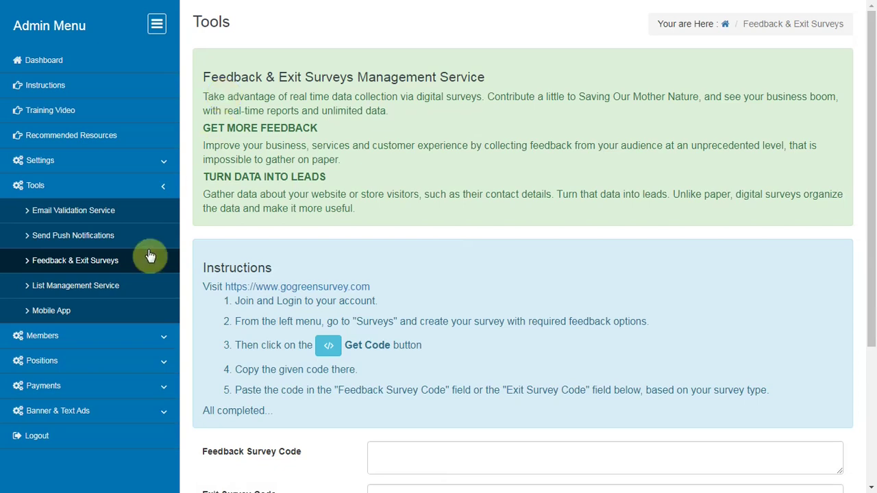
{"action": "left_click", "coordinate": [116, 289]}
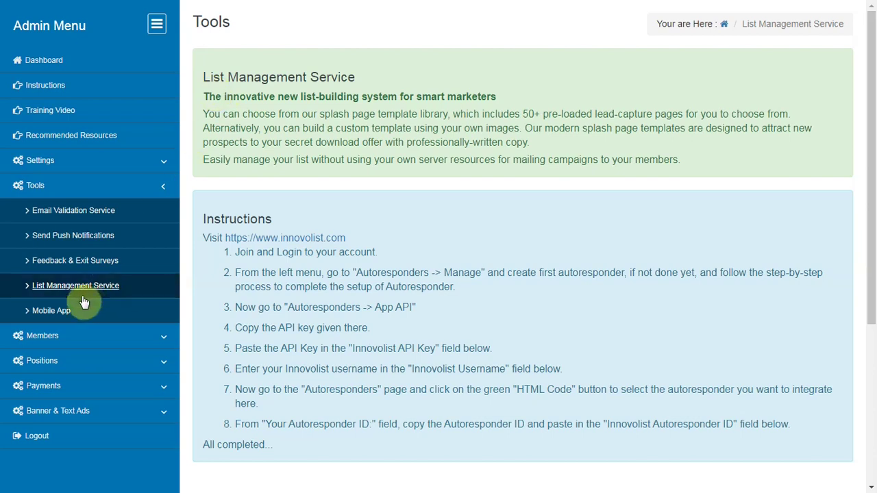
{"action": "left_click", "coordinate": [71, 312]}
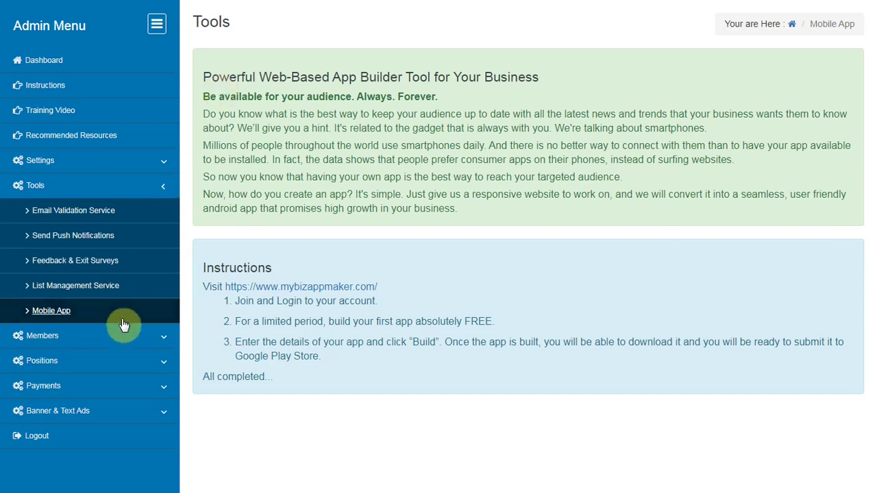
Tour the Members pages, from Members List through Top Sponsors to Message History
{"action": "left_click", "coordinate": [118, 339]}
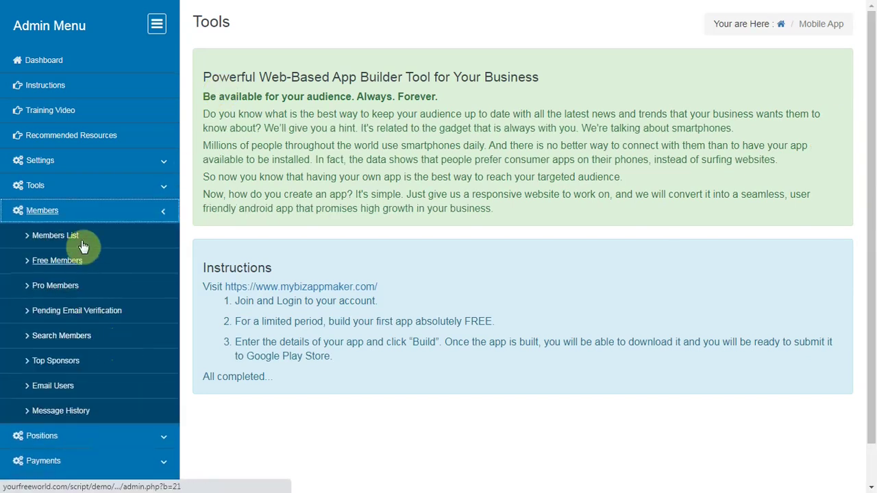
{"action": "left_click", "coordinate": [82, 236]}
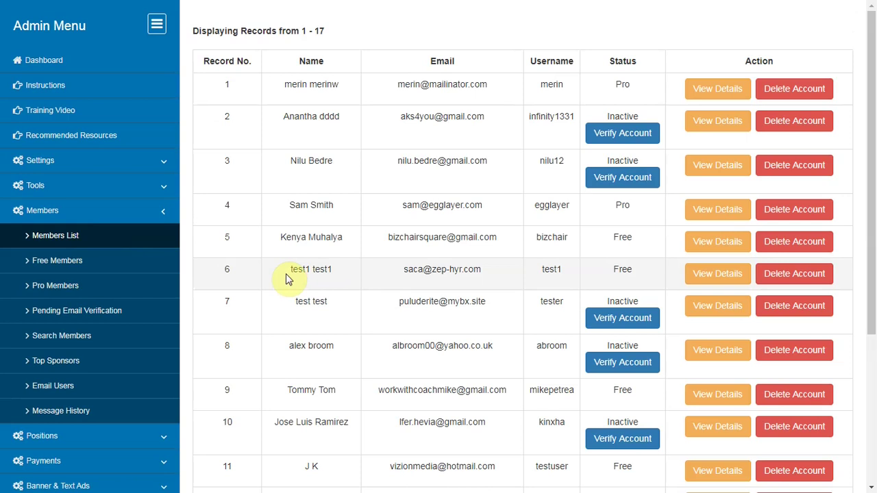
{"action": "left_click", "coordinate": [82, 260]}
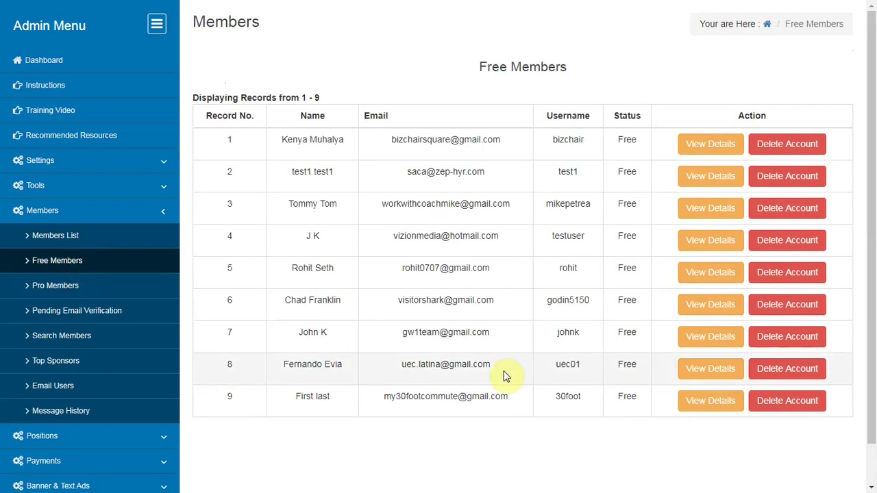
{"action": "left_click", "coordinate": [107, 288]}
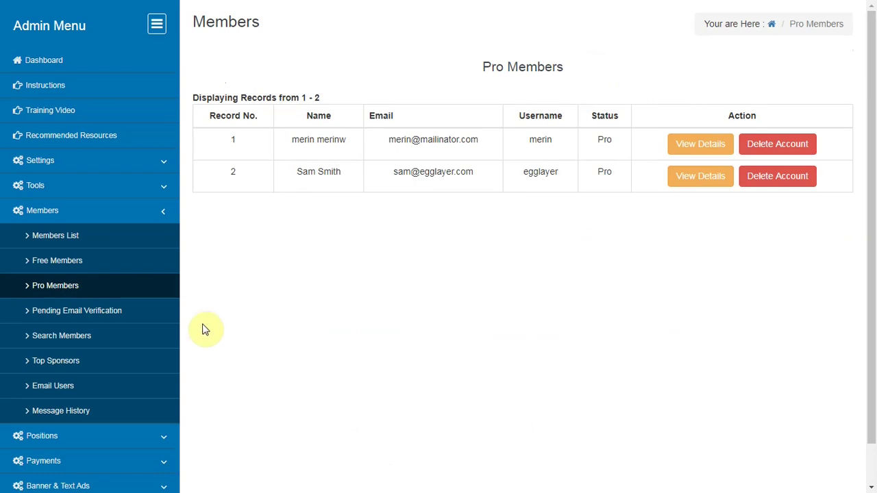
{"action": "left_click", "coordinate": [119, 315]}
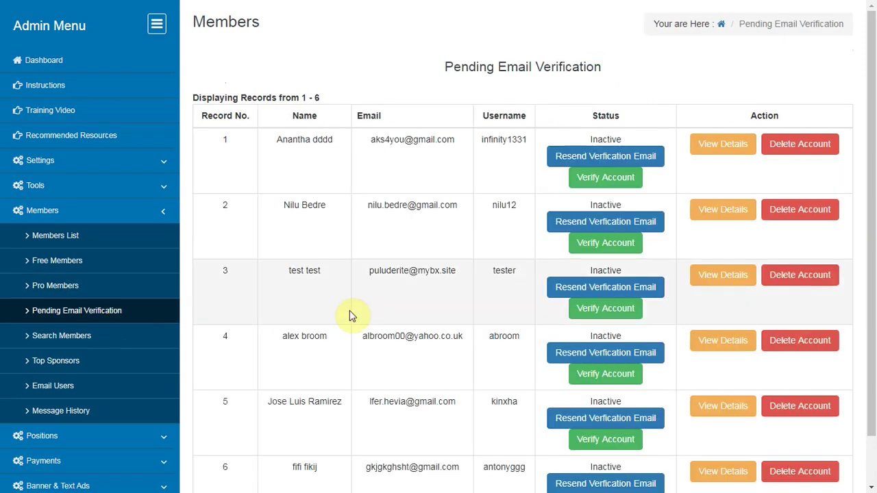
{"action": "left_click", "coordinate": [64, 339]}
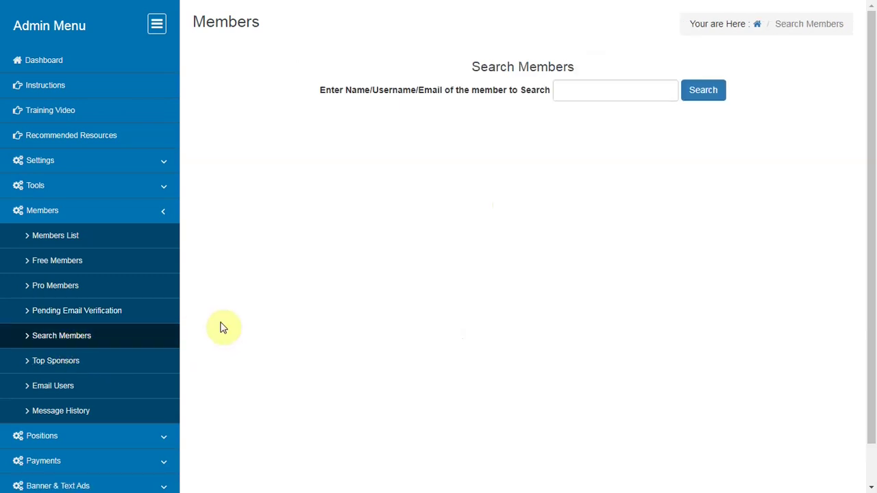
{"action": "left_click", "coordinate": [58, 361]}
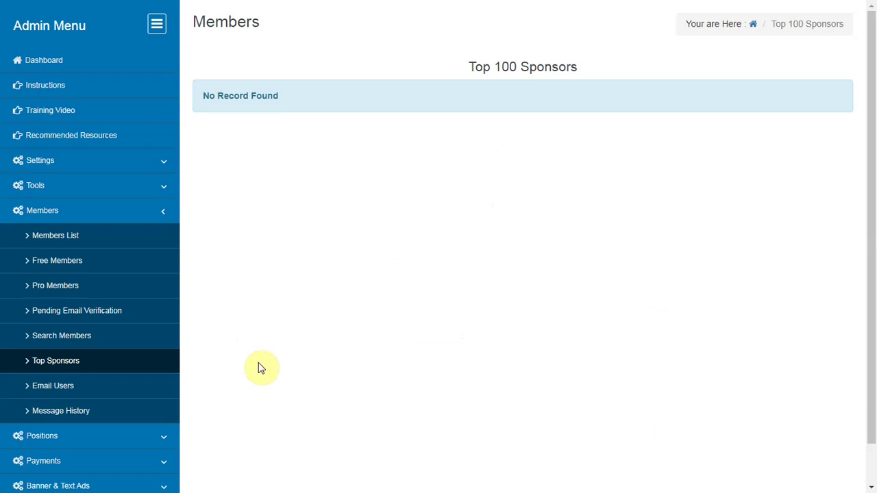
{"action": "left_click", "coordinate": [59, 393]}
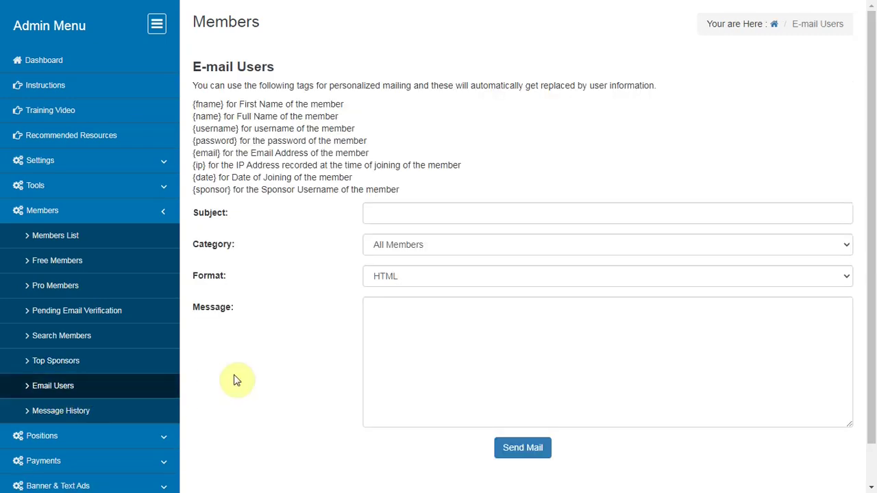
{"action": "left_click", "coordinate": [78, 414]}
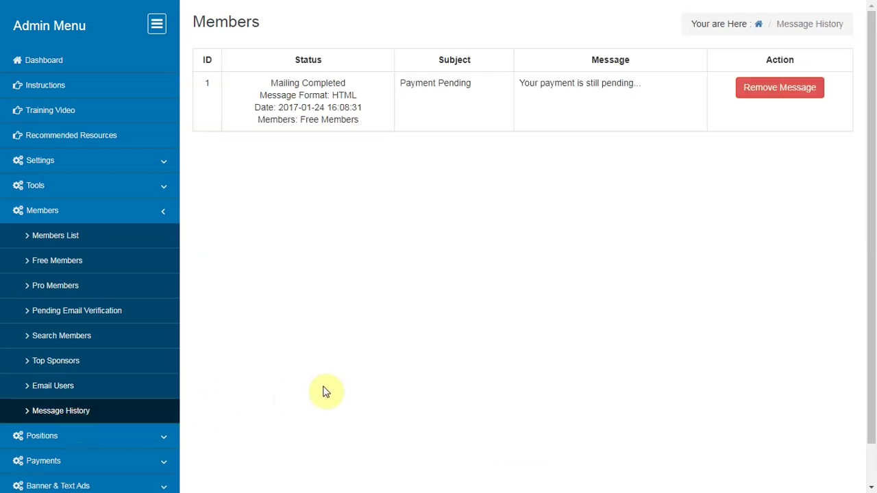
Review the Level 1 to Level 5 position pages
{"action": "left_click", "coordinate": [166, 444]}
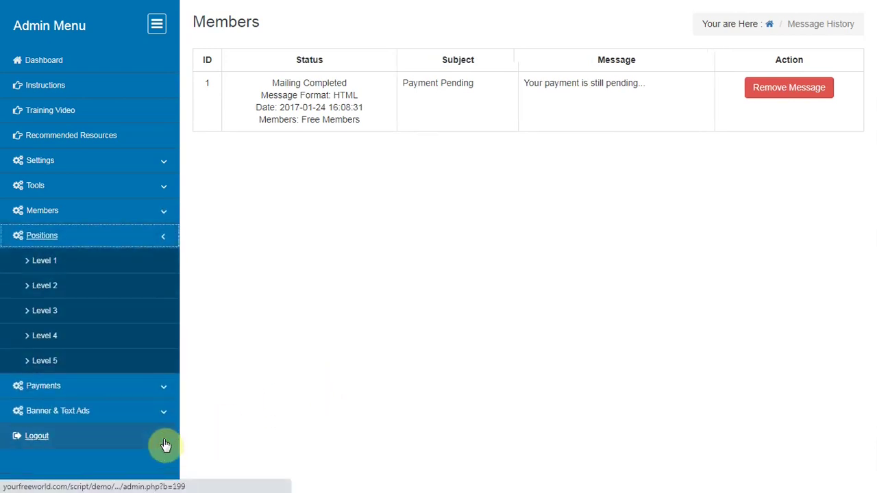
{"action": "left_click", "coordinate": [55, 266]}
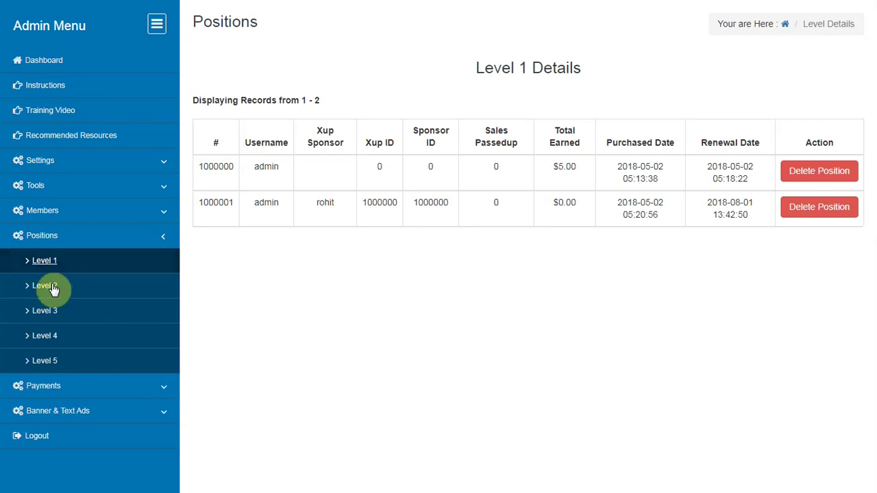
{"action": "left_click", "coordinate": [54, 292]}
{"action": "left_click", "coordinate": [54, 319]}
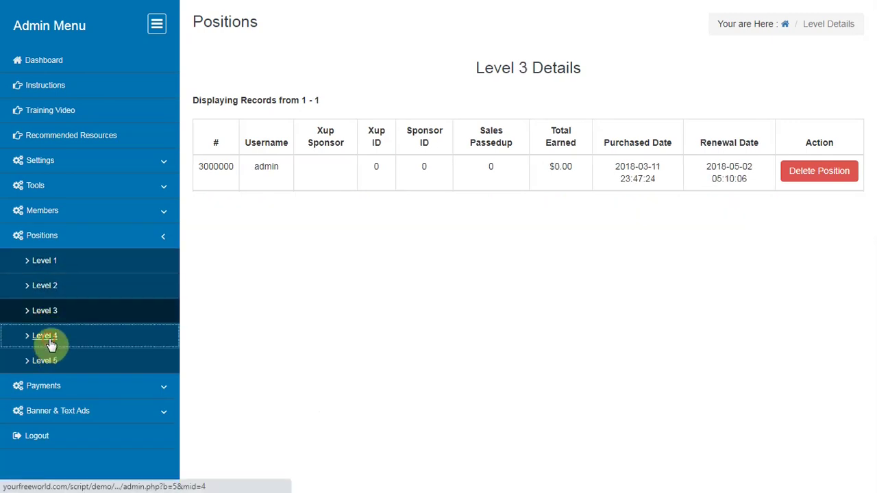
{"action": "left_click", "coordinate": [52, 350]}
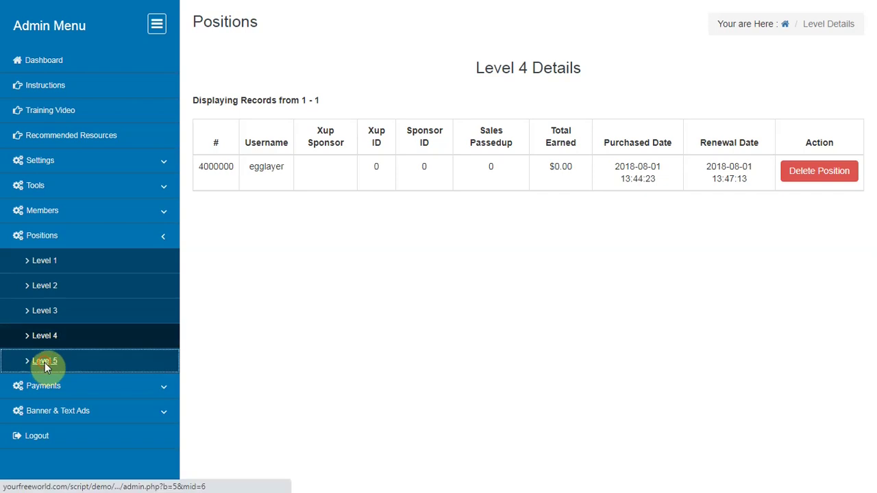
{"action": "left_click", "coordinate": [45, 361]}
Review purchase, member-to-member and admin payment pages, ending at Admin Approved Payments
{"action": "left_click", "coordinate": [43, 387]}
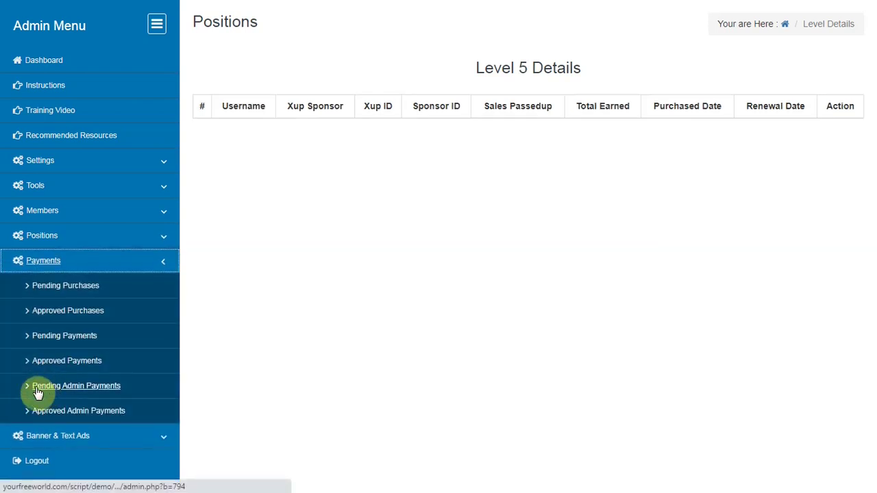
{"action": "left_click", "coordinate": [60, 288]}
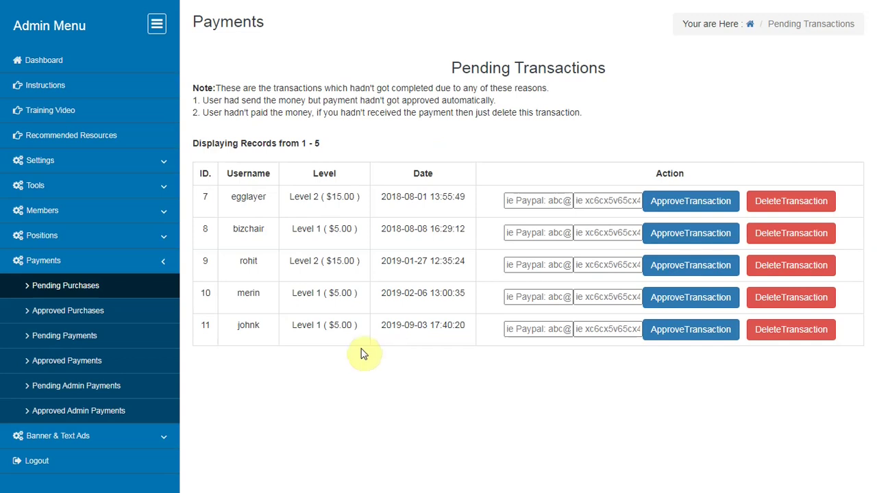
{"action": "left_click", "coordinate": [98, 310]}
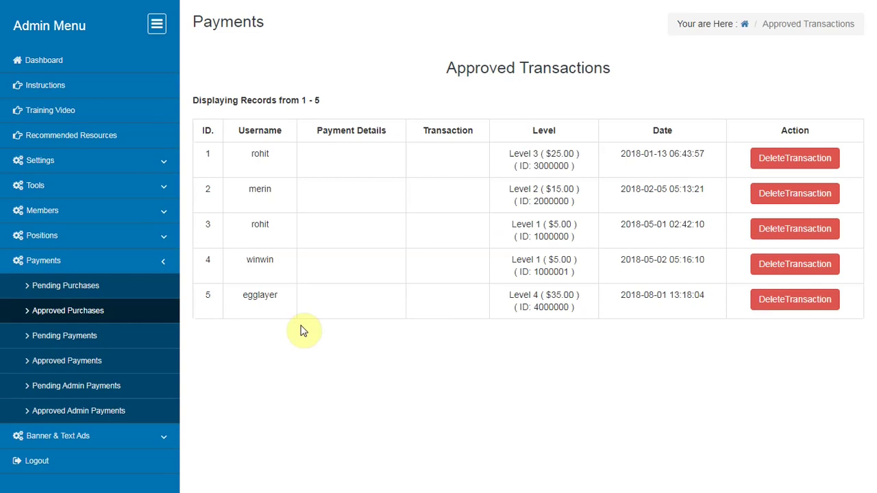
{"action": "left_click", "coordinate": [96, 339]}
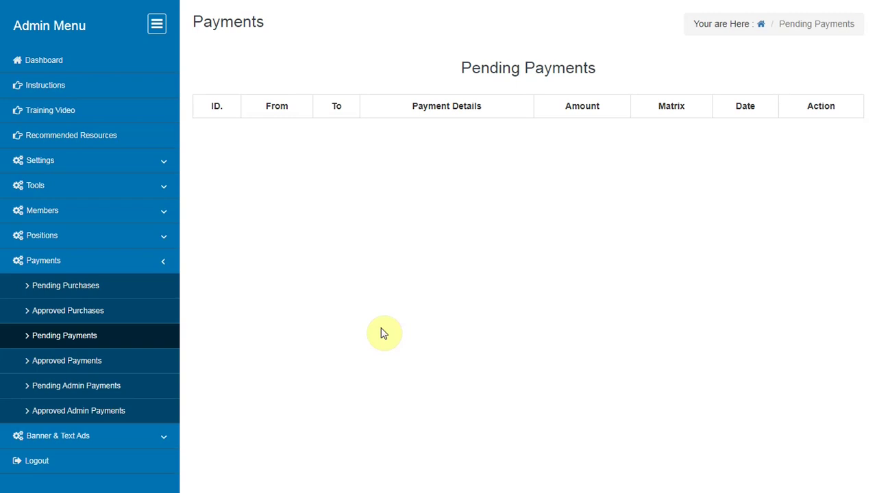
{"action": "left_click", "coordinate": [133, 368]}
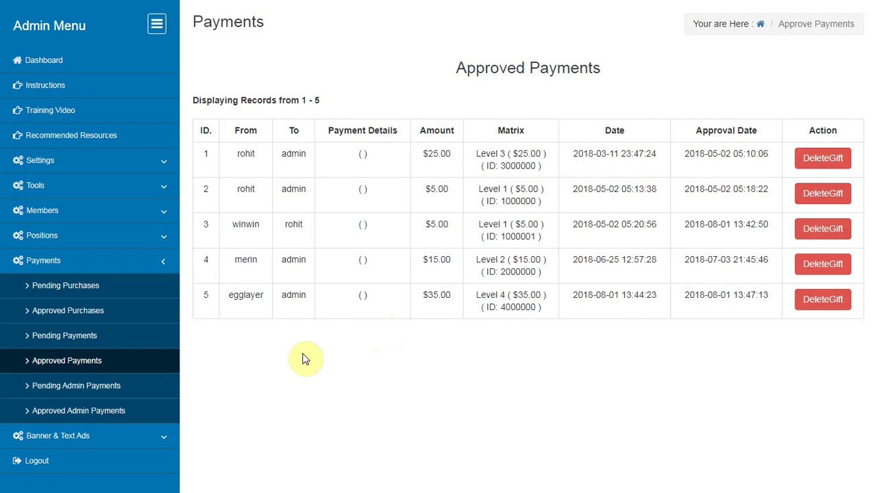
{"action": "left_click", "coordinate": [105, 393]}
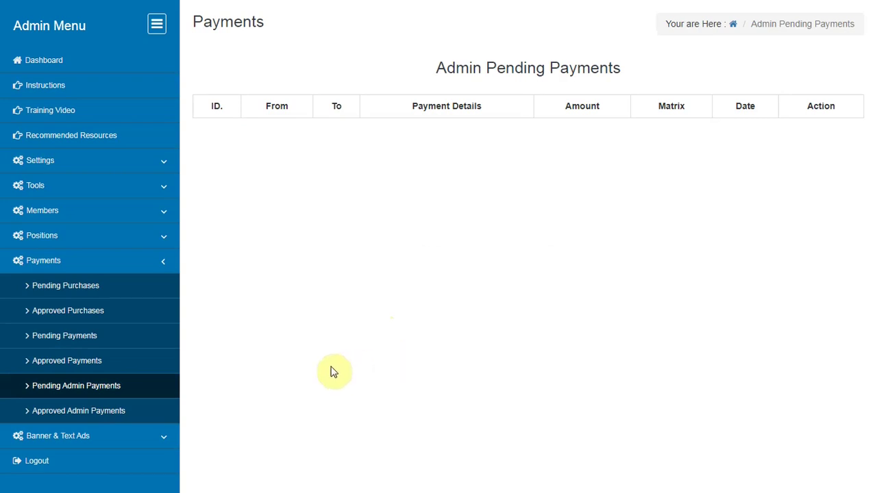
{"action": "left_click", "coordinate": [118, 414]}
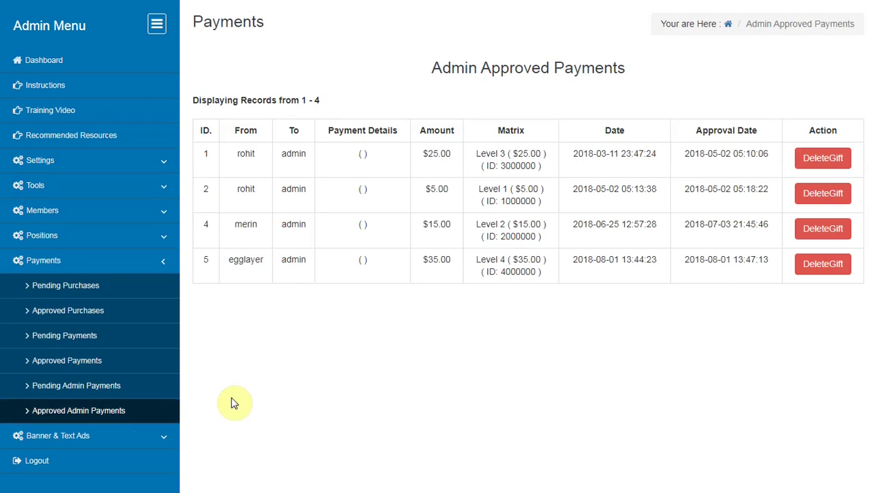
Review the Add Banner, Approved Banners and Pending Banners pages
{"action": "left_click", "coordinate": [174, 436]}
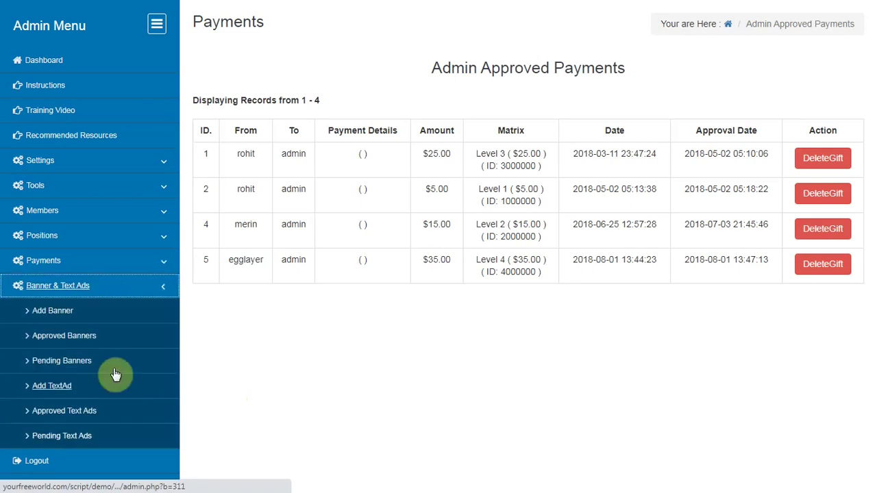
{"action": "left_click", "coordinate": [53, 311]}
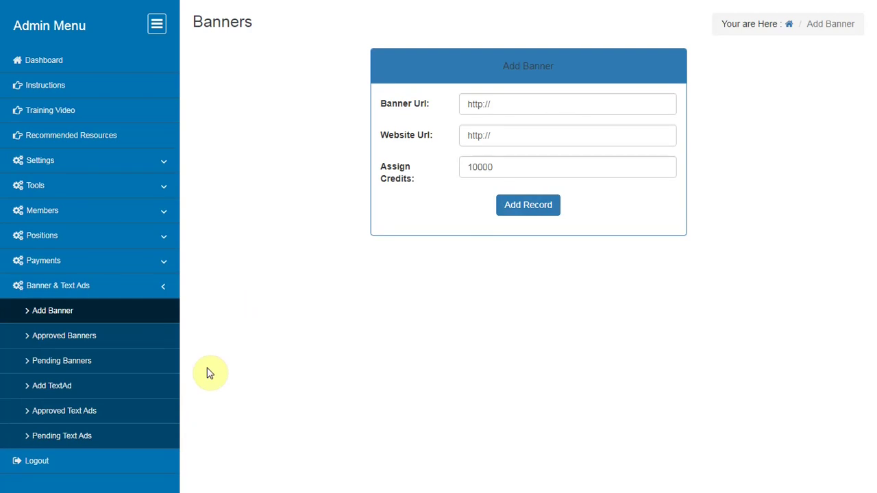
{"action": "left_click", "coordinate": [43, 336]}
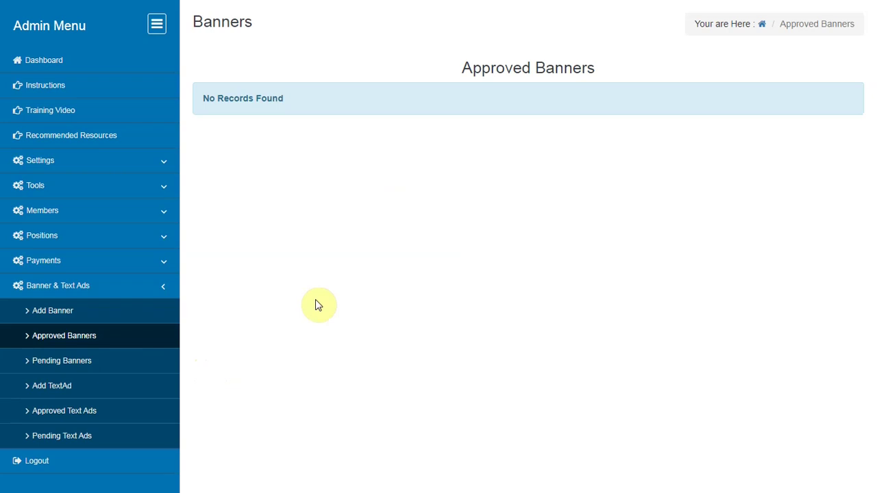
{"action": "left_click", "coordinate": [89, 363]}
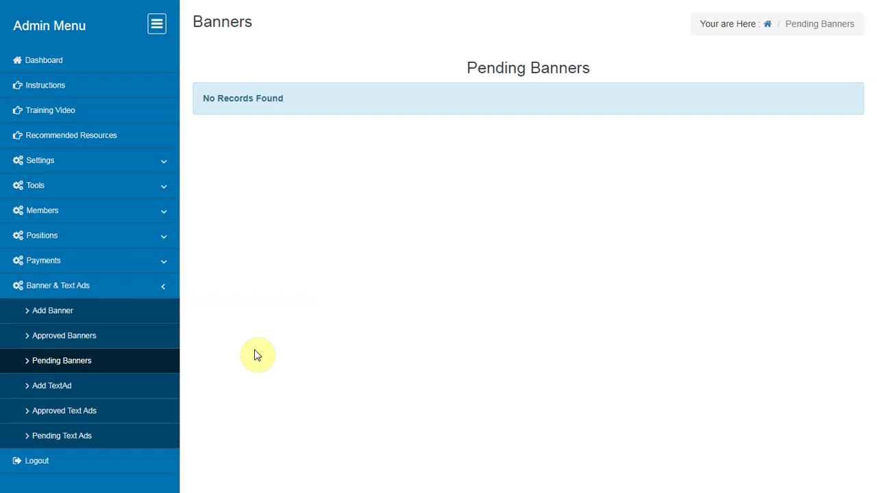
Review the Add Text Ad, Approved and Pending Text Ads pages, then log out
{"action": "left_click", "coordinate": [59, 388]}
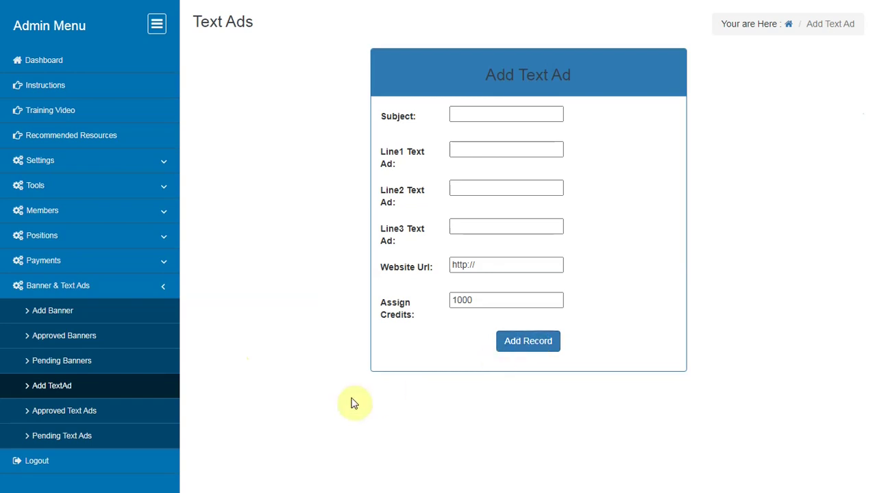
{"action": "left_click", "coordinate": [69, 415]}
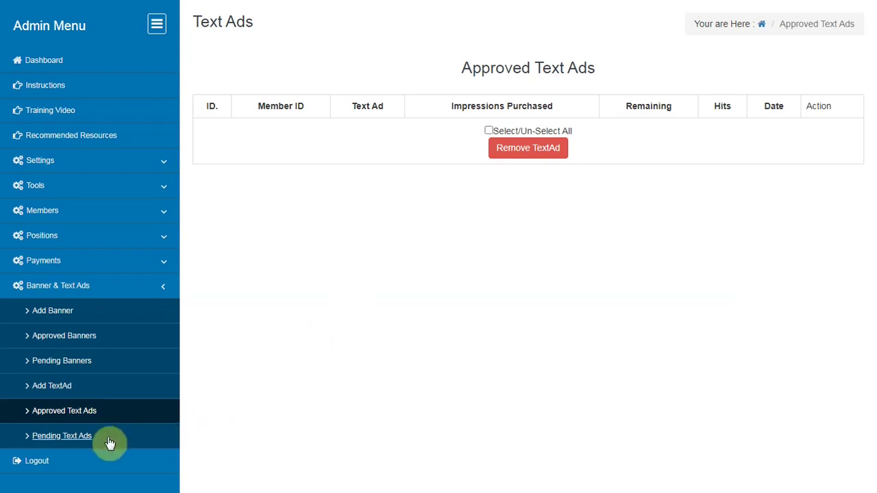
{"action": "left_click", "coordinate": [83, 440]}
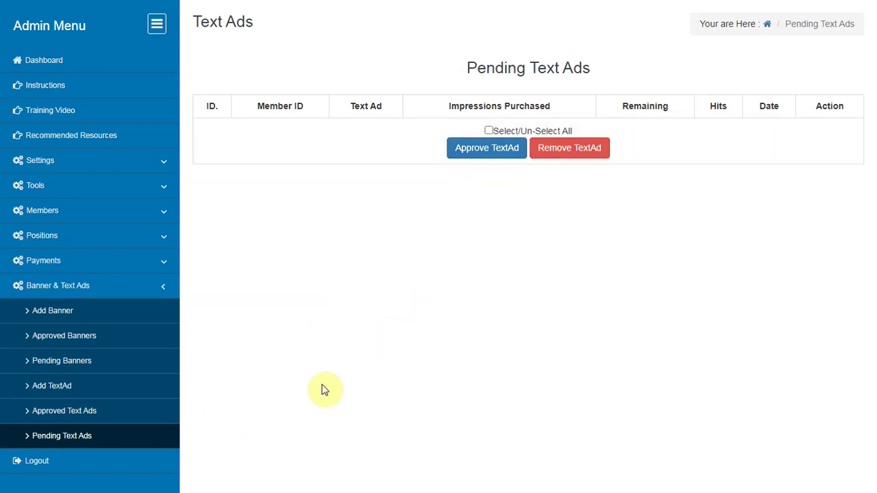
{"action": "left_click", "coordinate": [34, 463]}
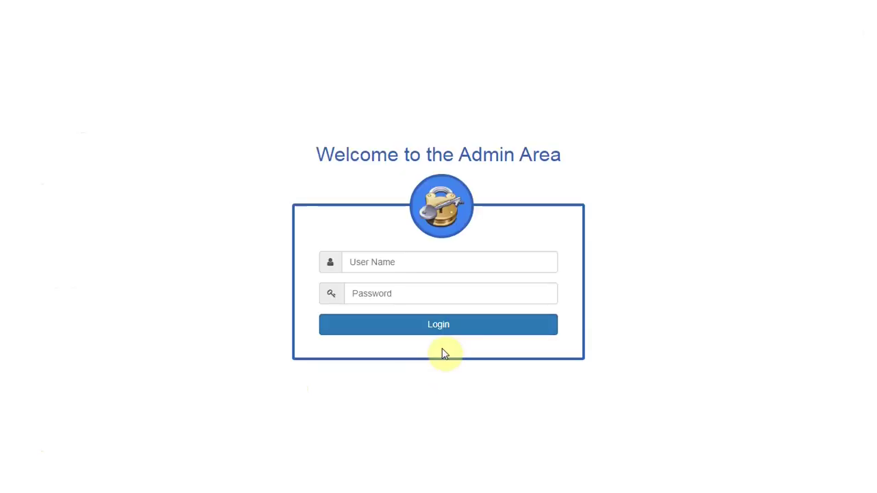